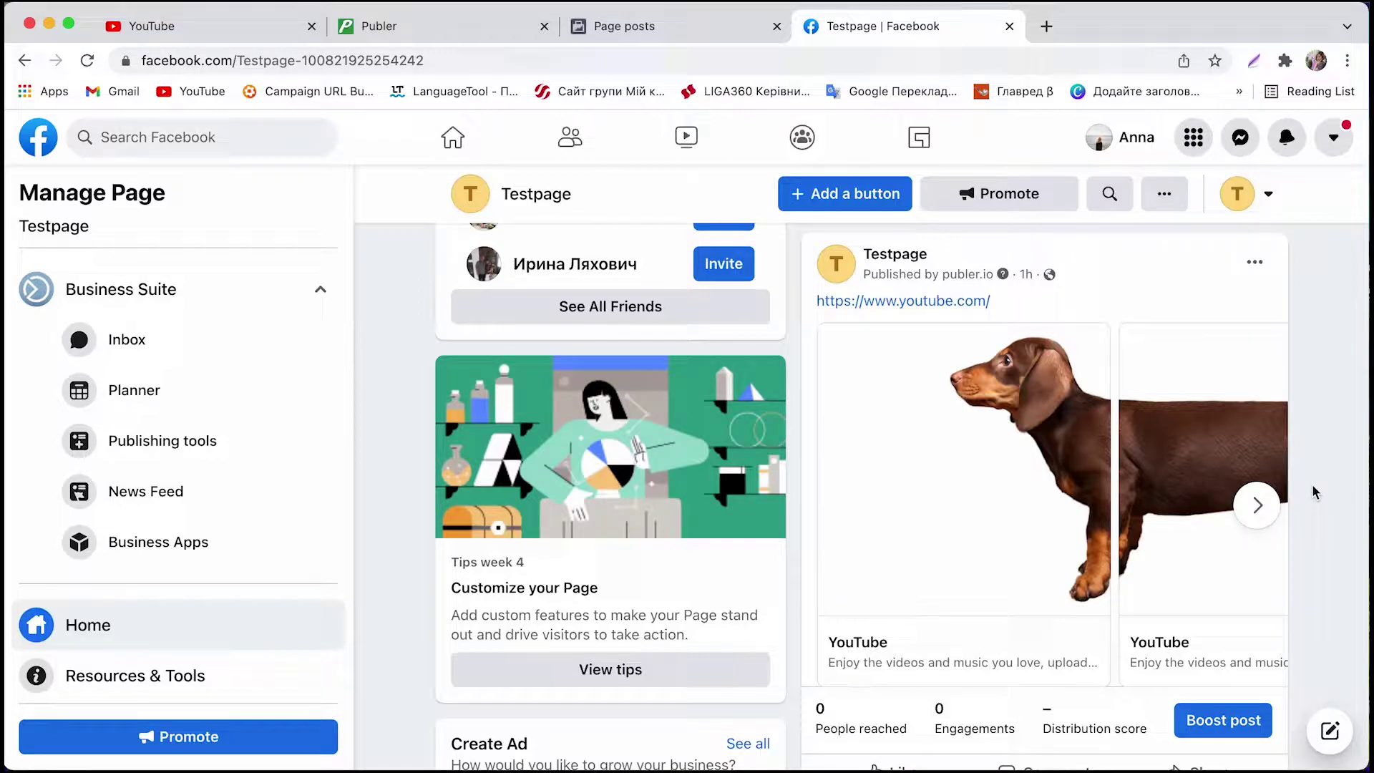
Step: Draft a trial Business Suite post with fortutorial_01–03, then discard it
click(1258, 504)
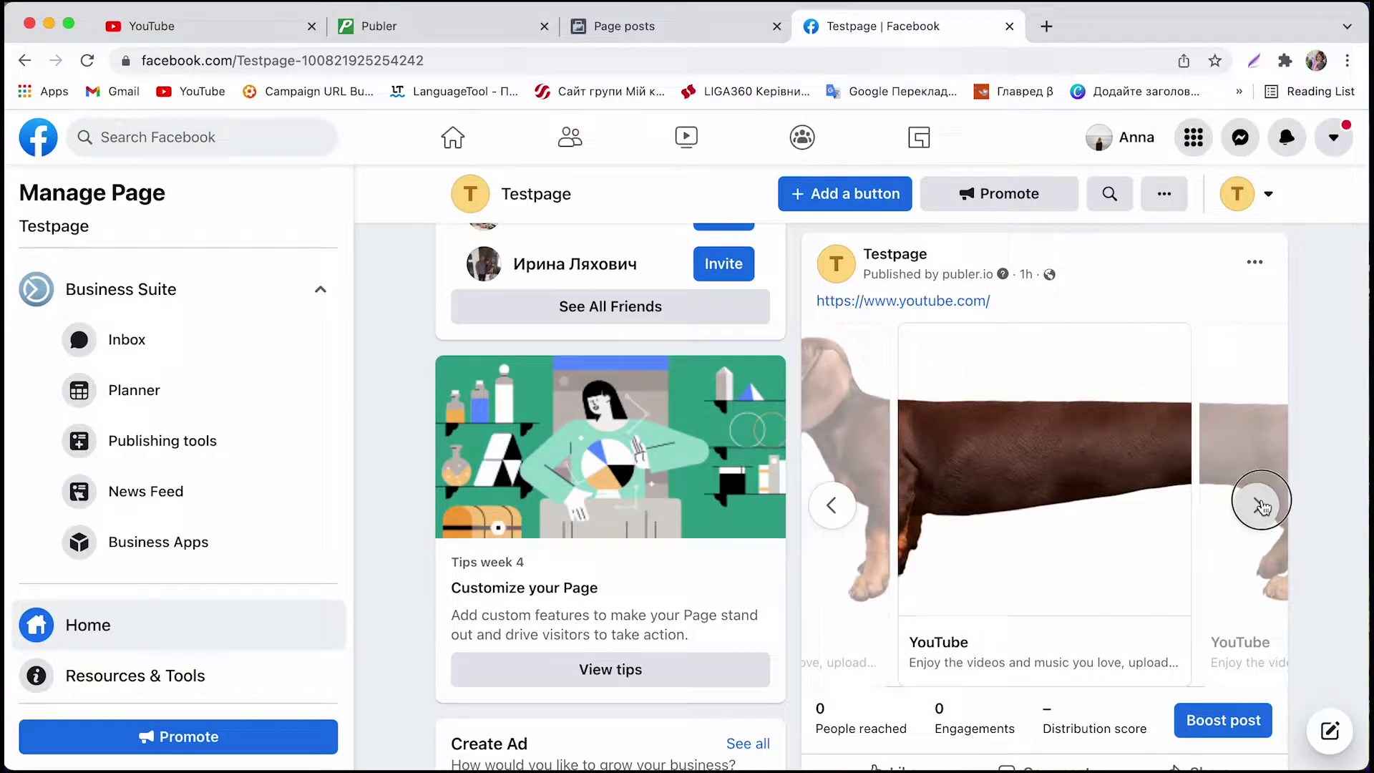
click(180, 452)
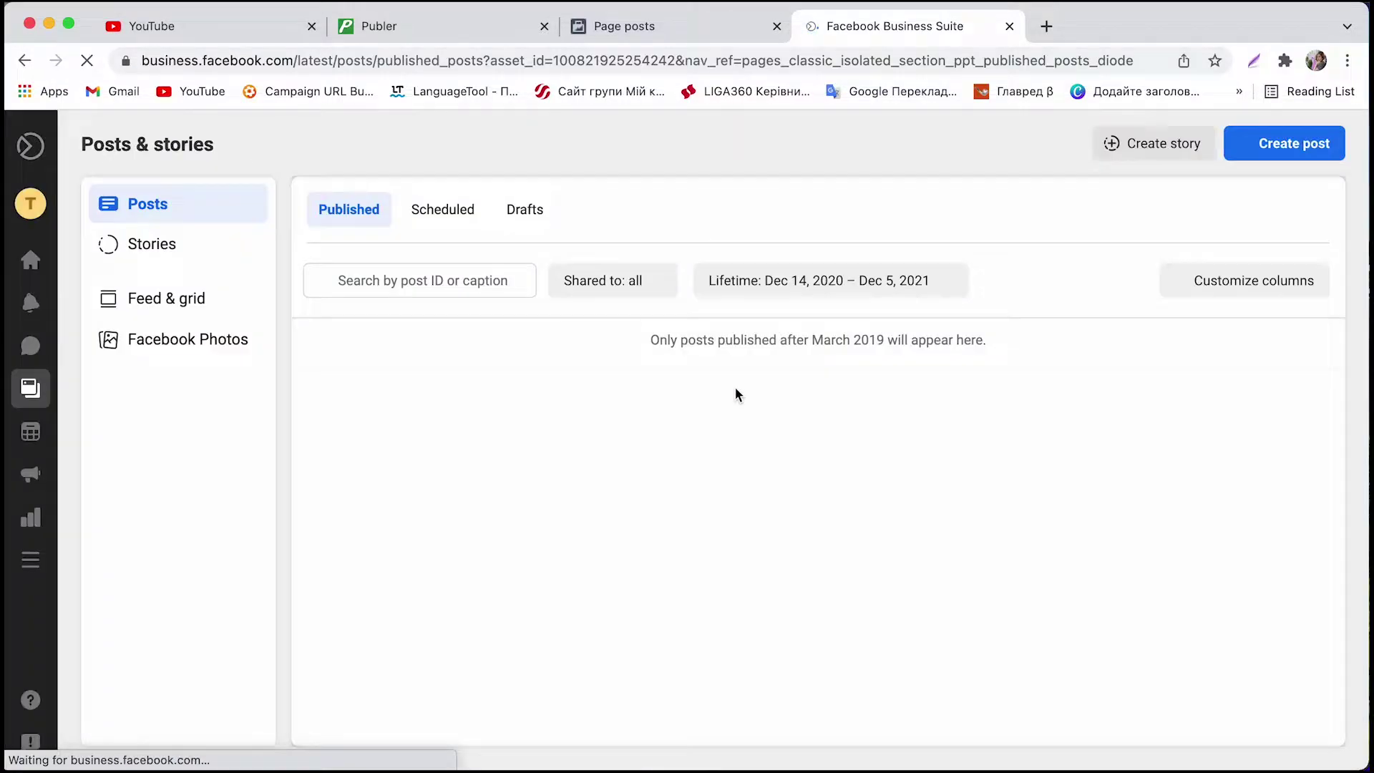
click(1281, 152)
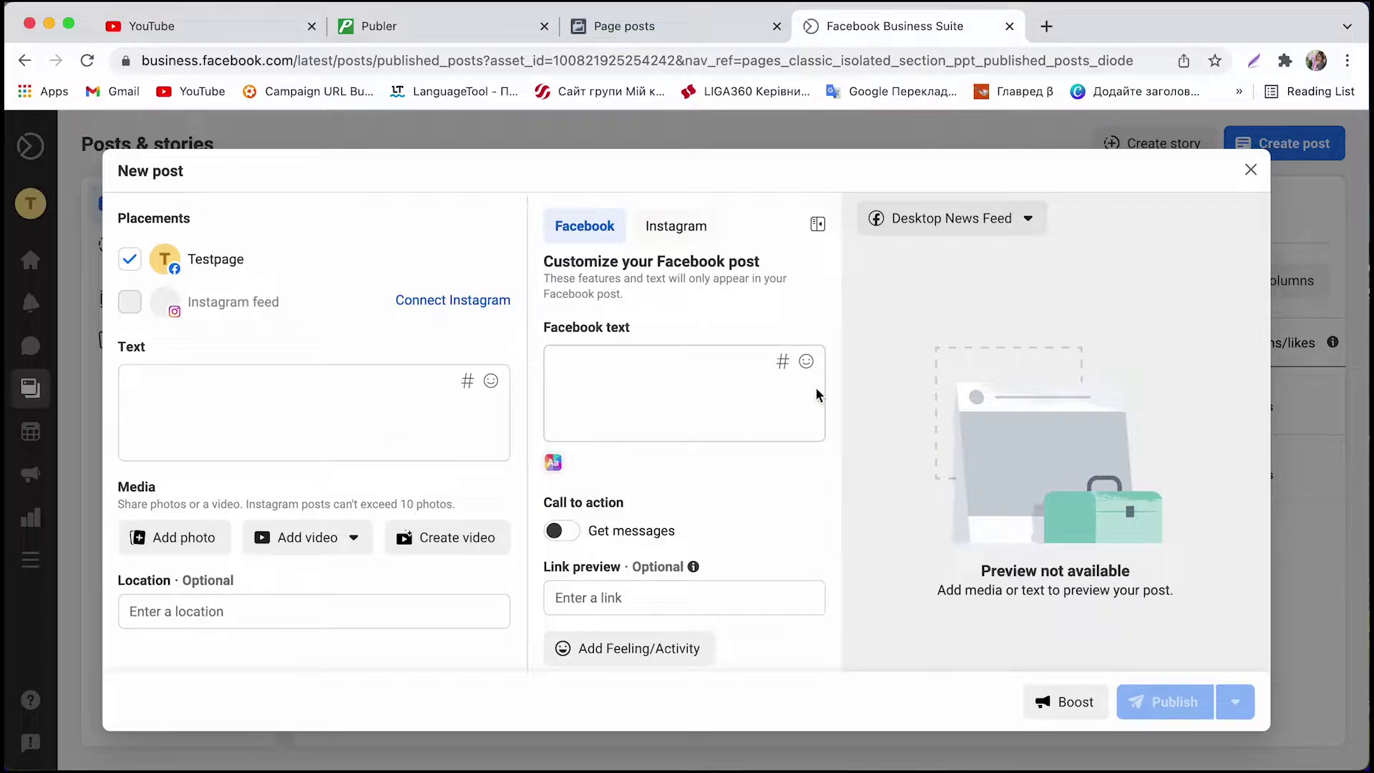
click(177, 546)
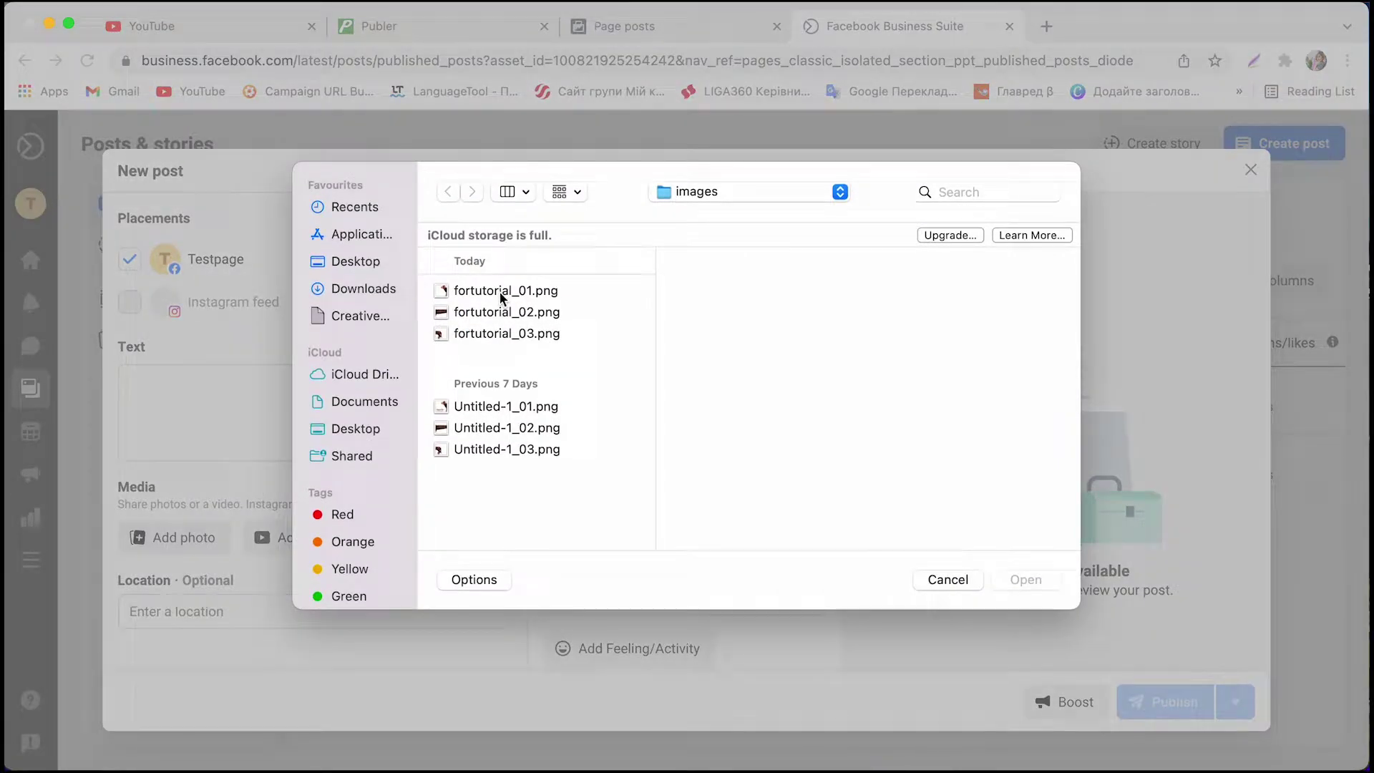
click(503, 290)
shift+click(507, 312)
shift+click(507, 334)
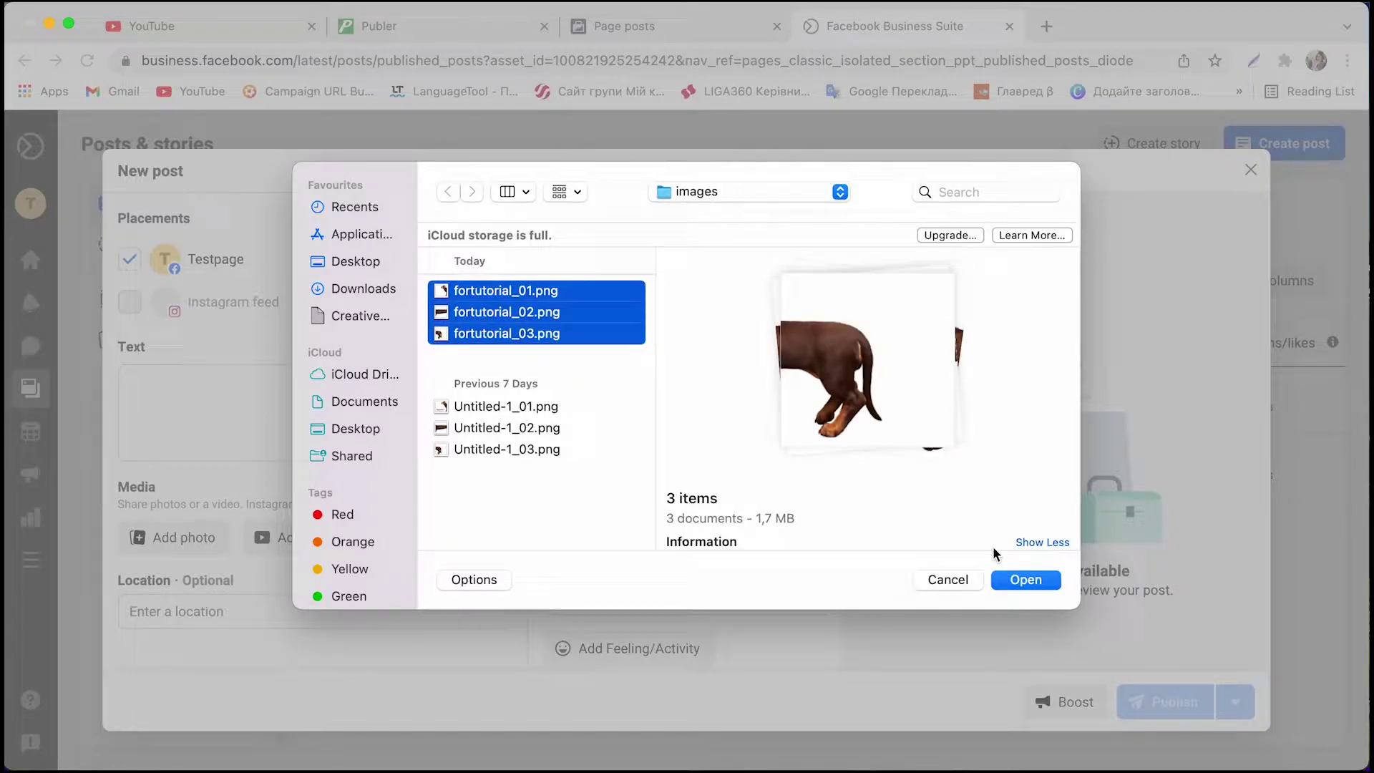
click(1025, 581)
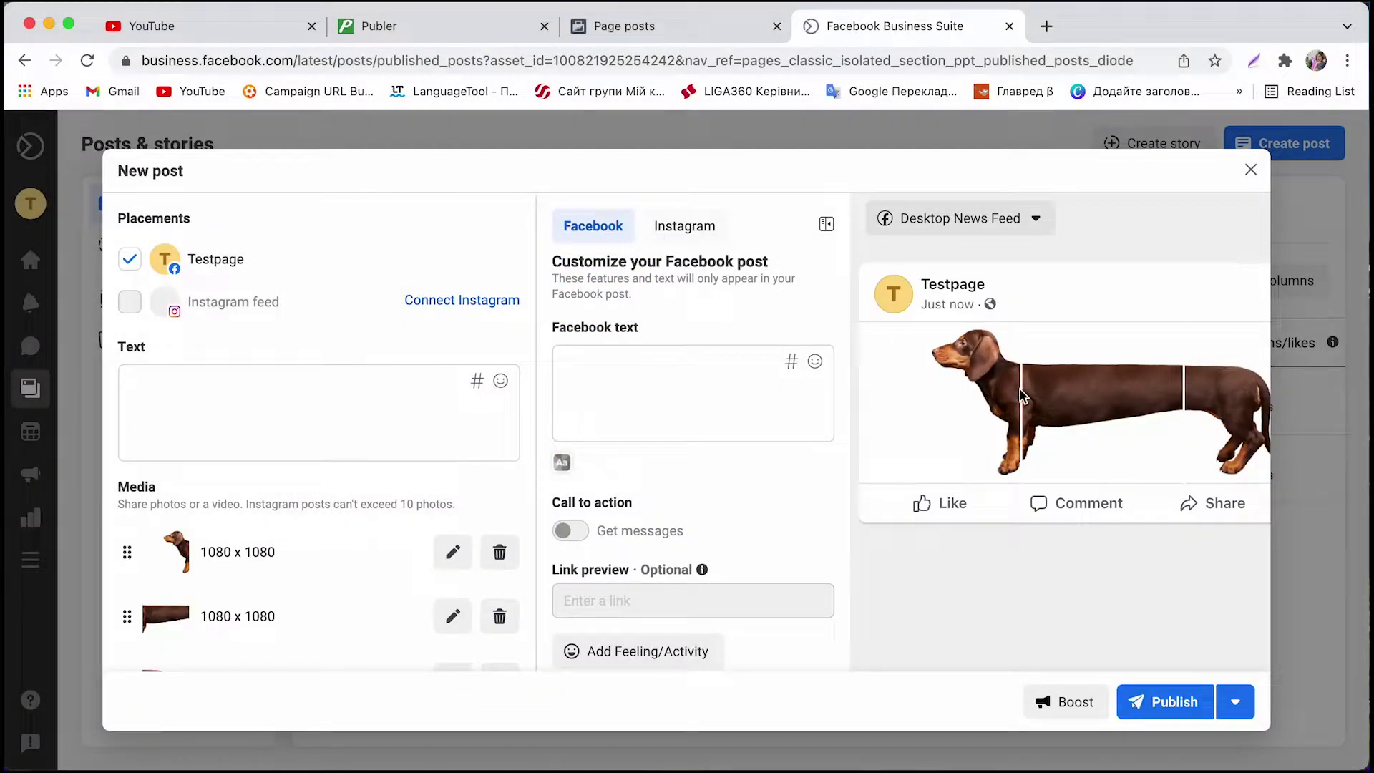
click(1250, 170)
click(853, 413)
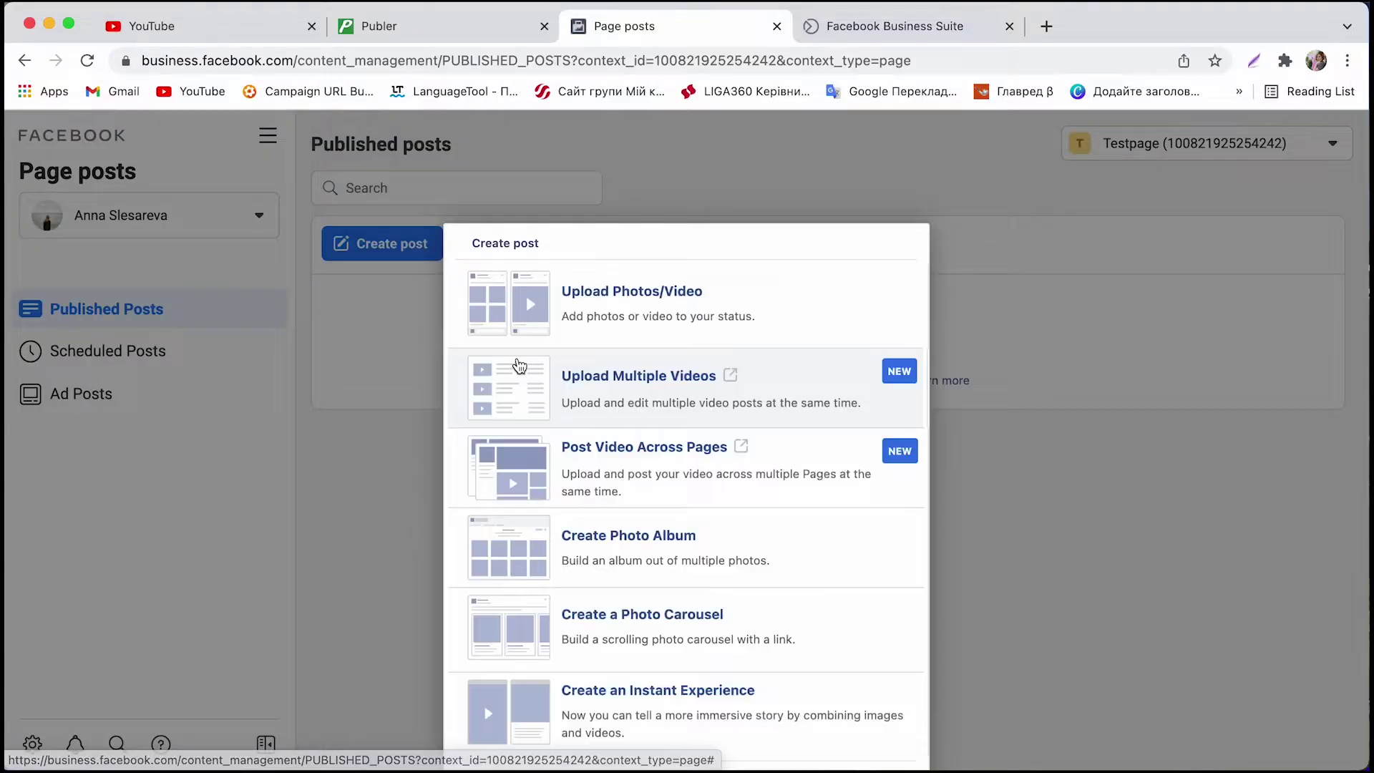
Step: Scroll the Page post types list to find Create a Photo Carousel
scroll(608, 465, down, 3)
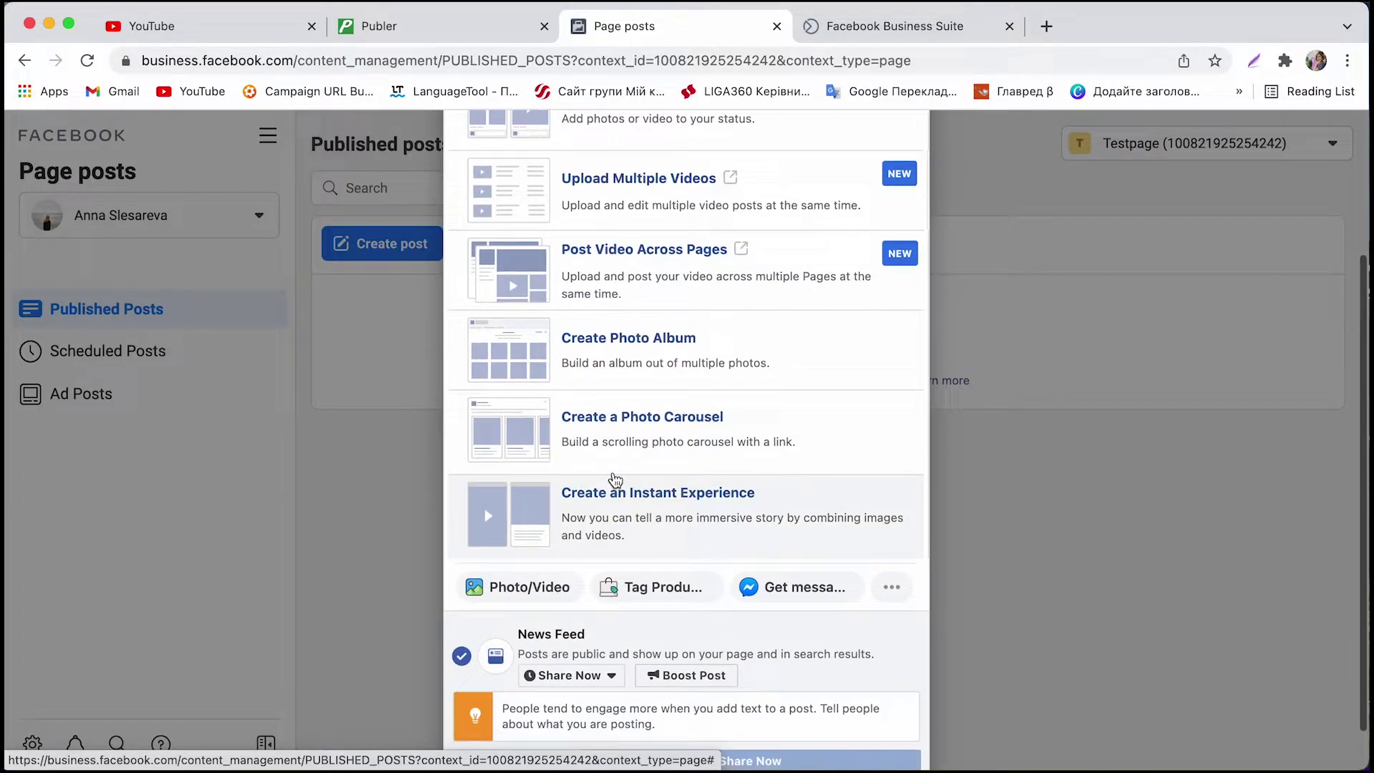
scroll(747, 548, up, 2)
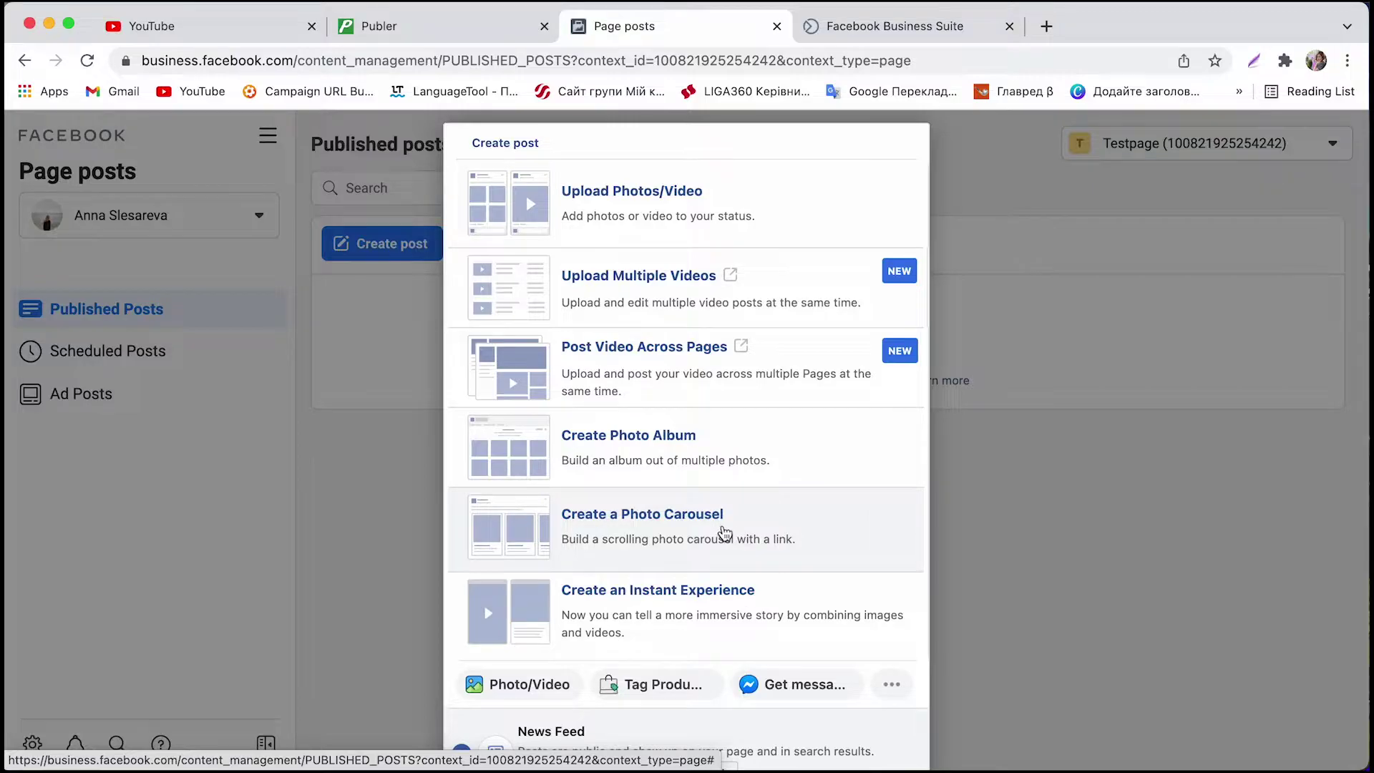
click(693, 522)
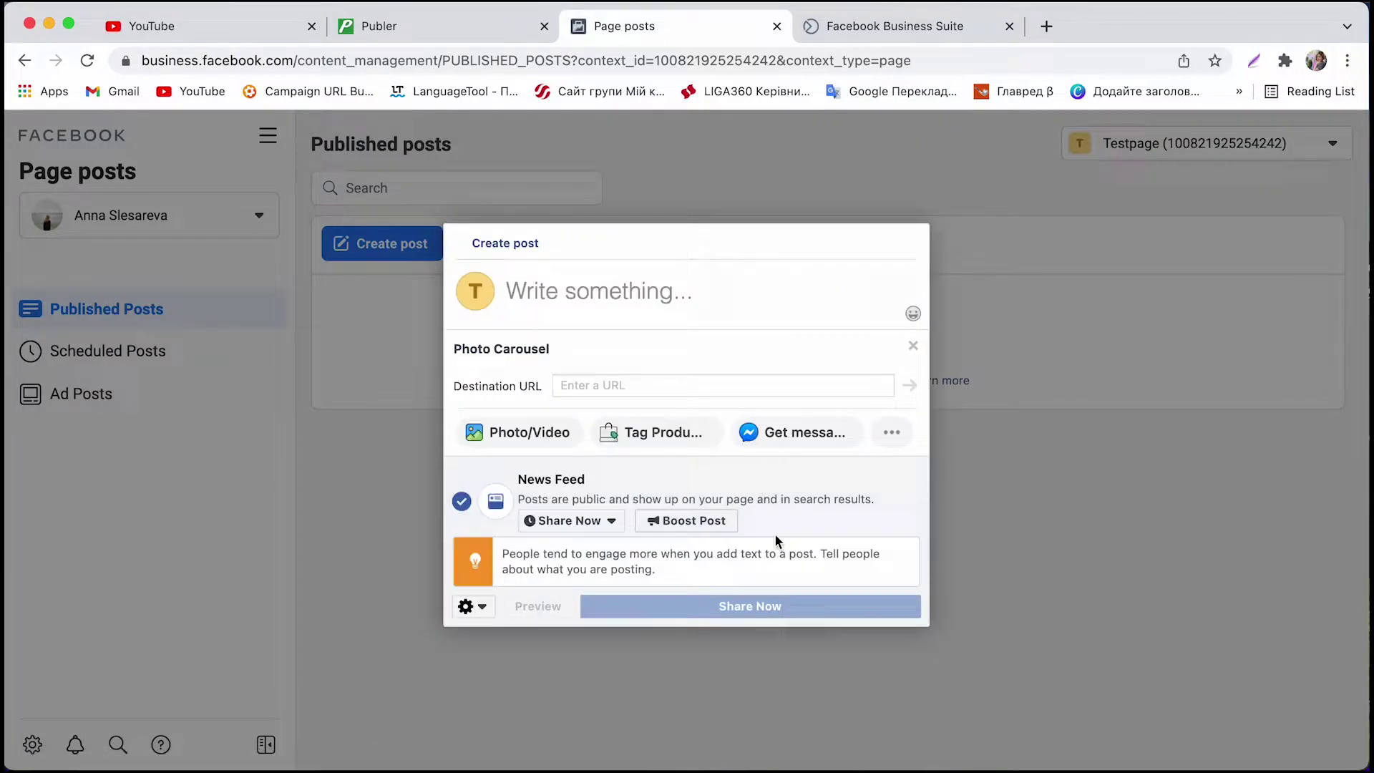
click(618, 386)
text(https://www.youtube.com/)
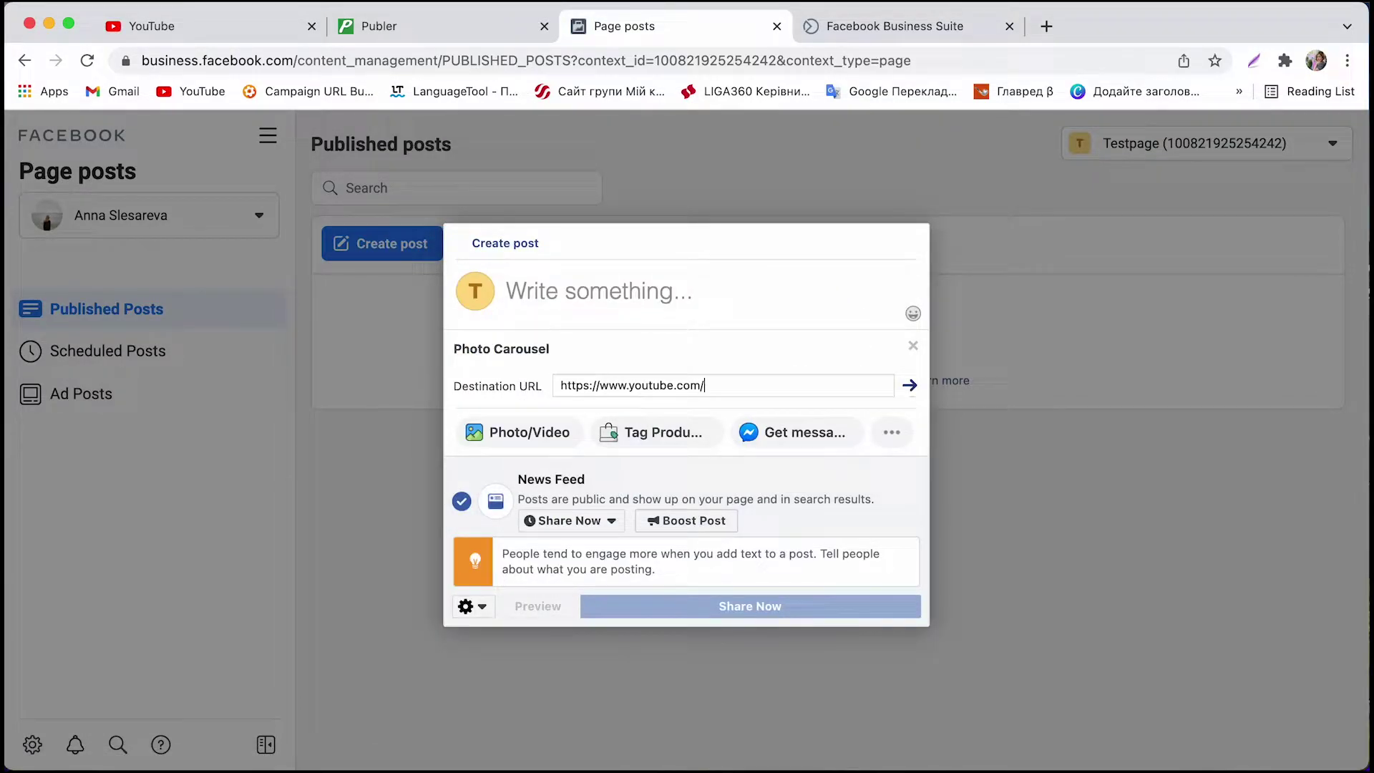
click(909, 386)
Step: Add fortutorial_01, fortutorial_02 and fortutorial_03 images as carousel cards
click(578, 502)
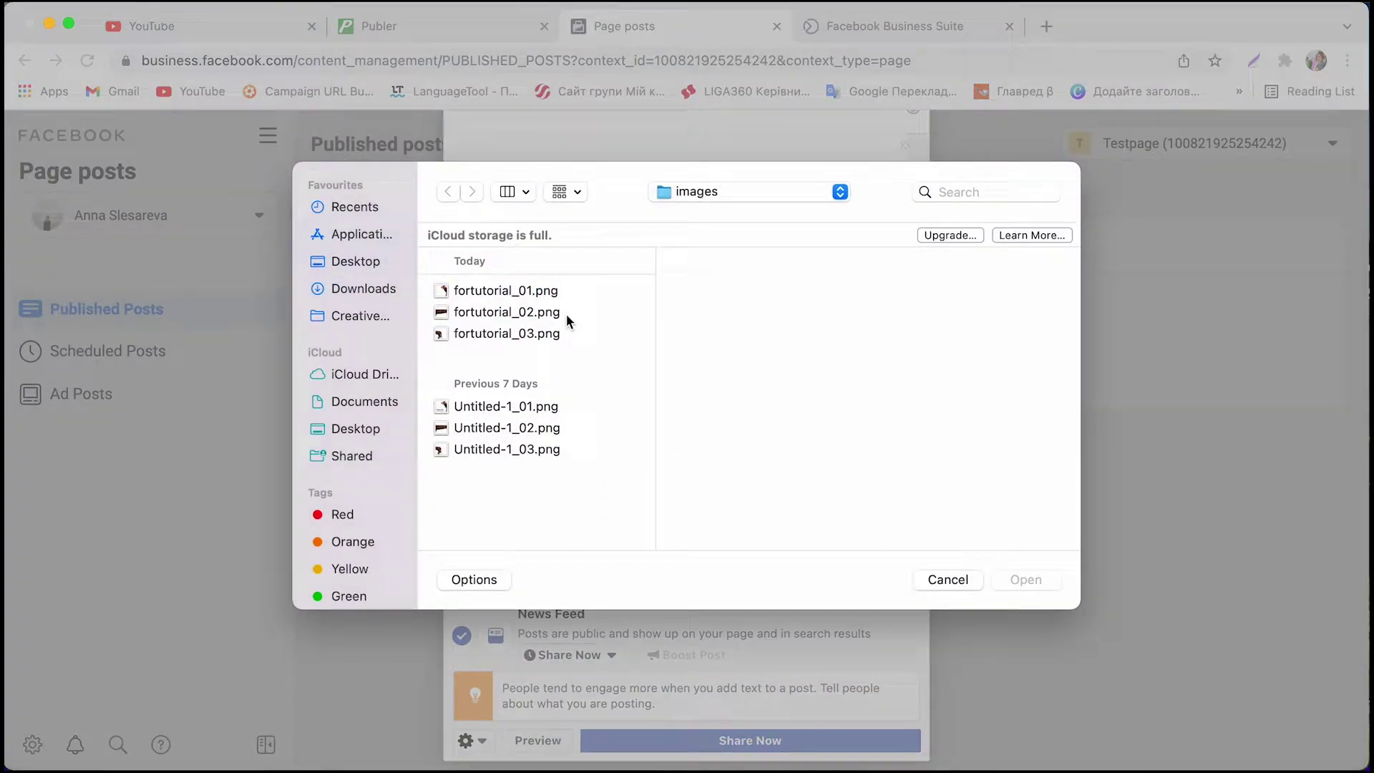
click(553, 294)
shift+click(546, 312)
shift+click(546, 333)
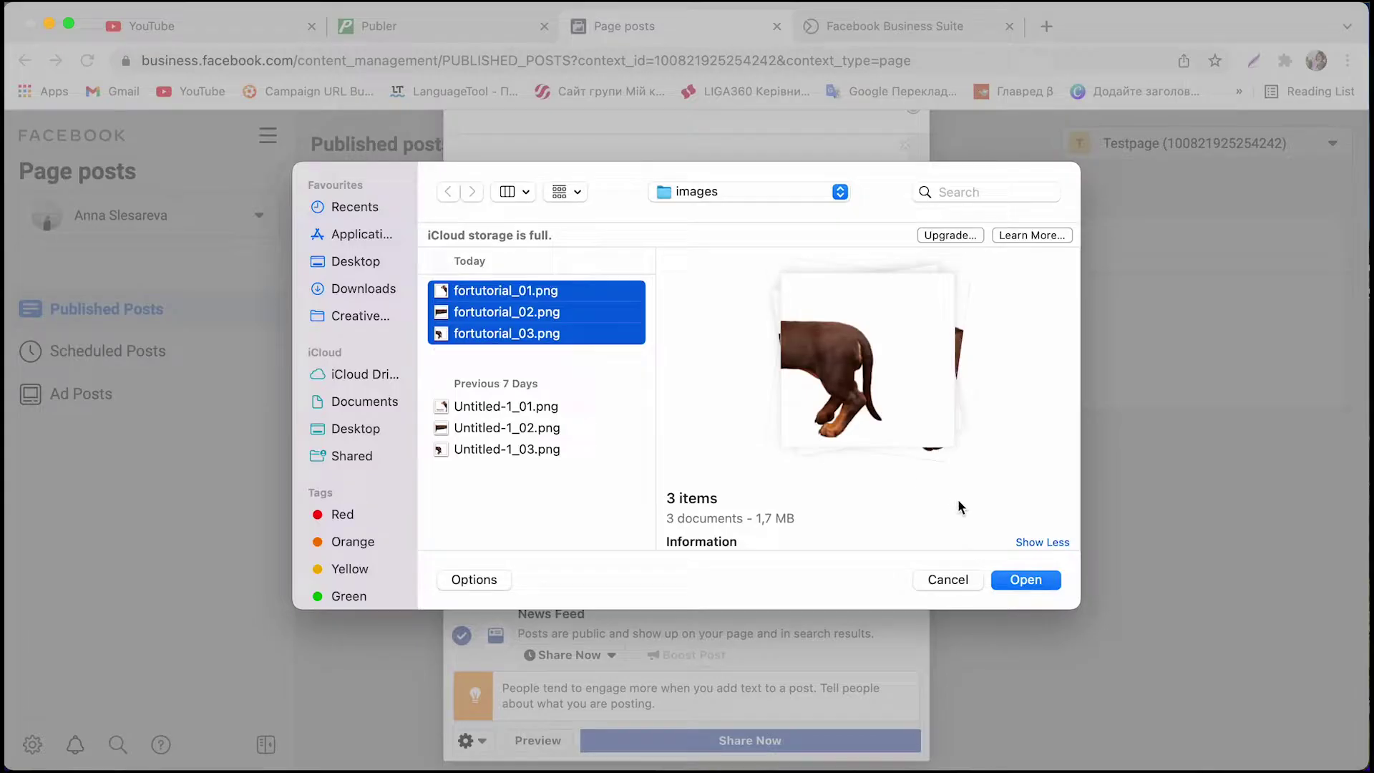
click(1025, 580)
Step: Caption the first card 'My video' and publish the carousel with Share Now
click(481, 510)
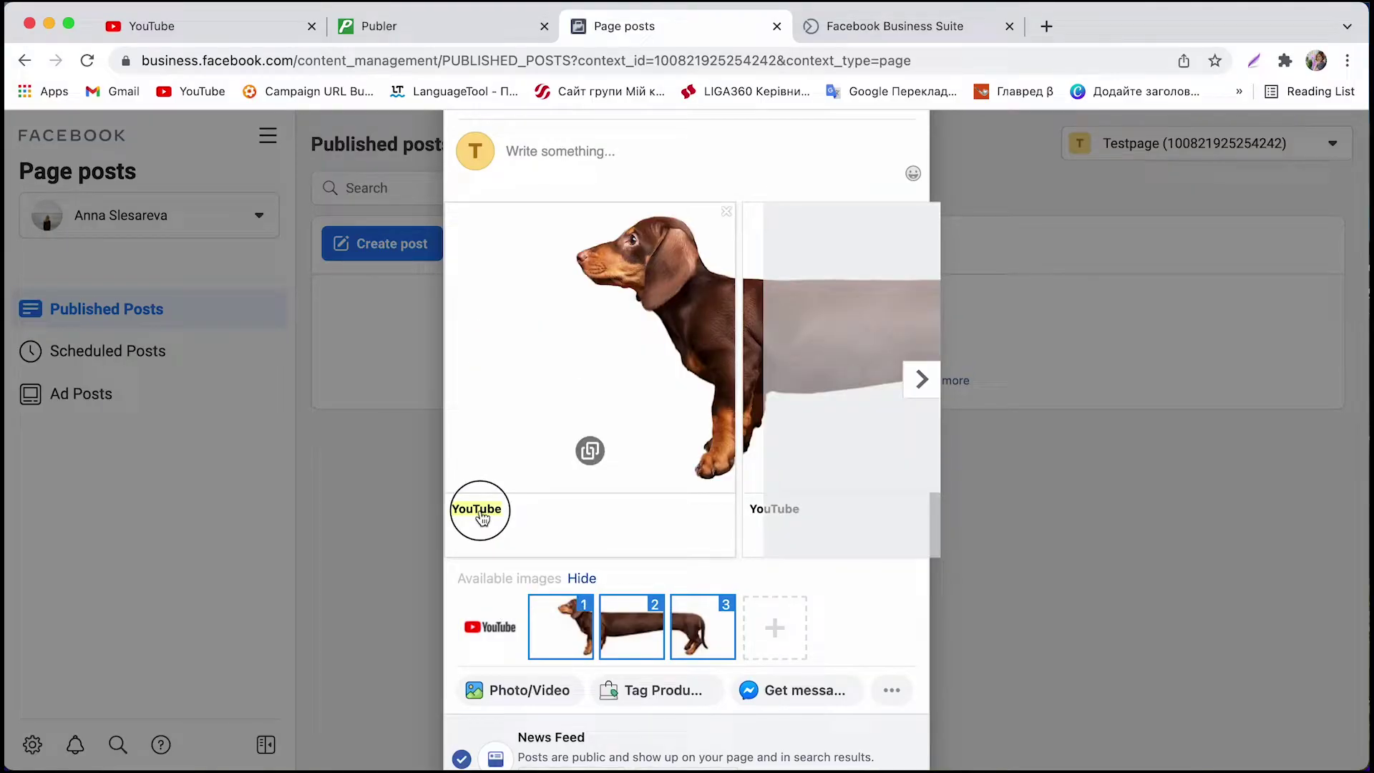
text(My)
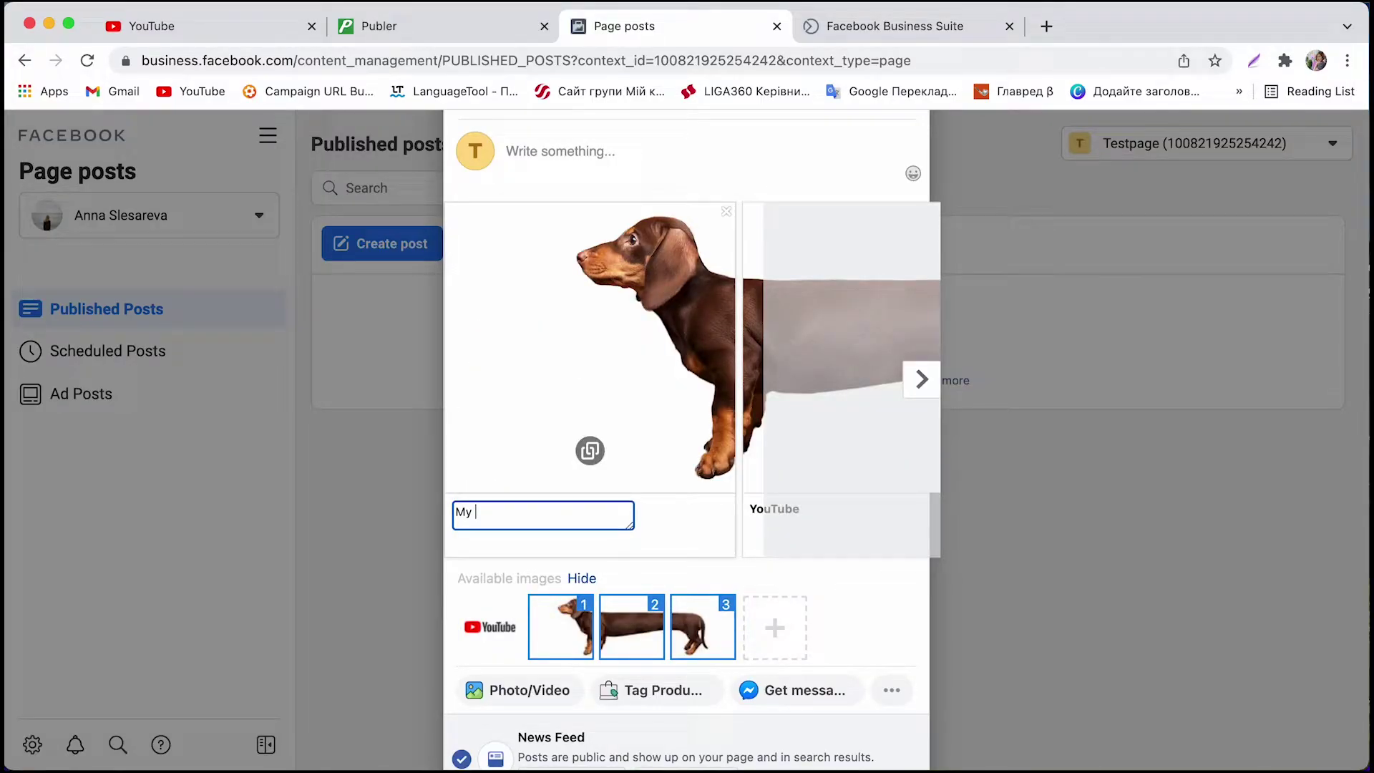
text( video)
key(Return)
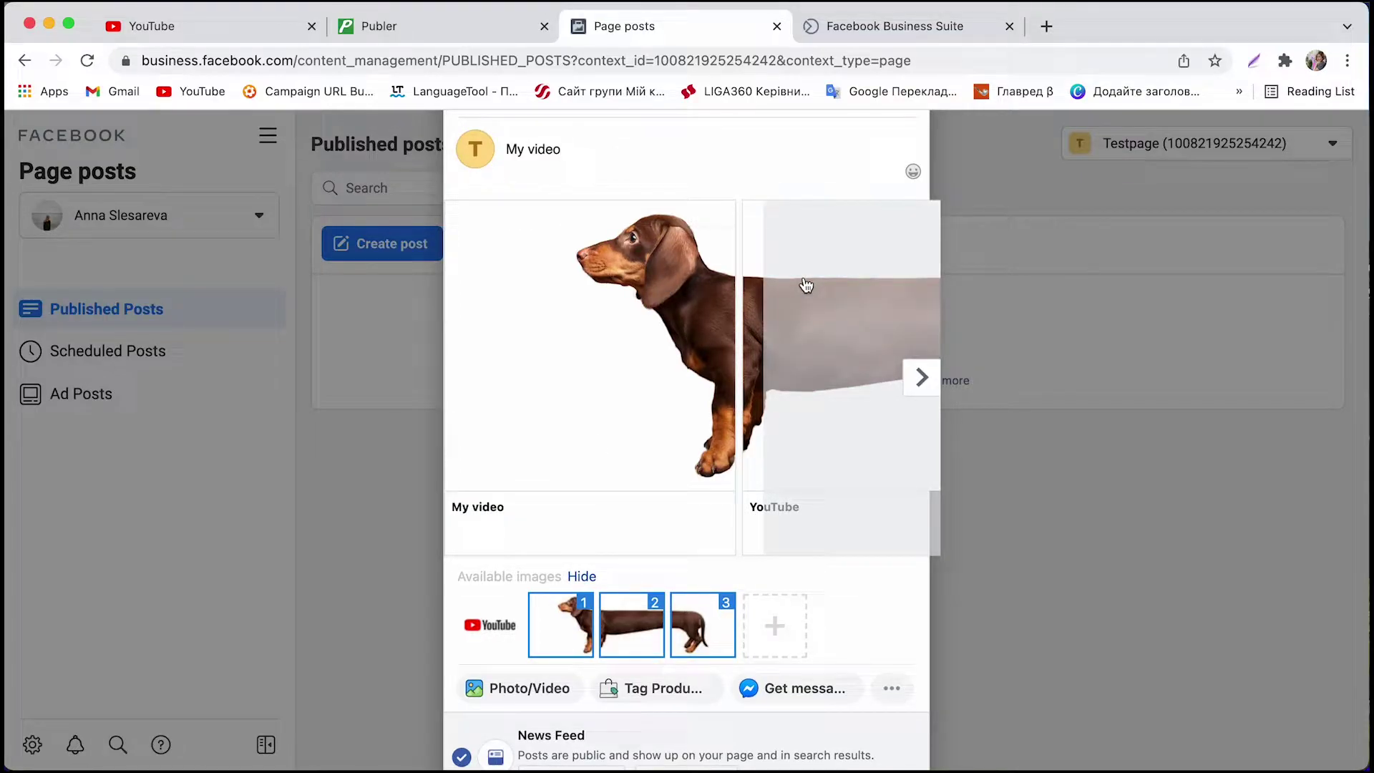
scroll(805, 285, down, 2)
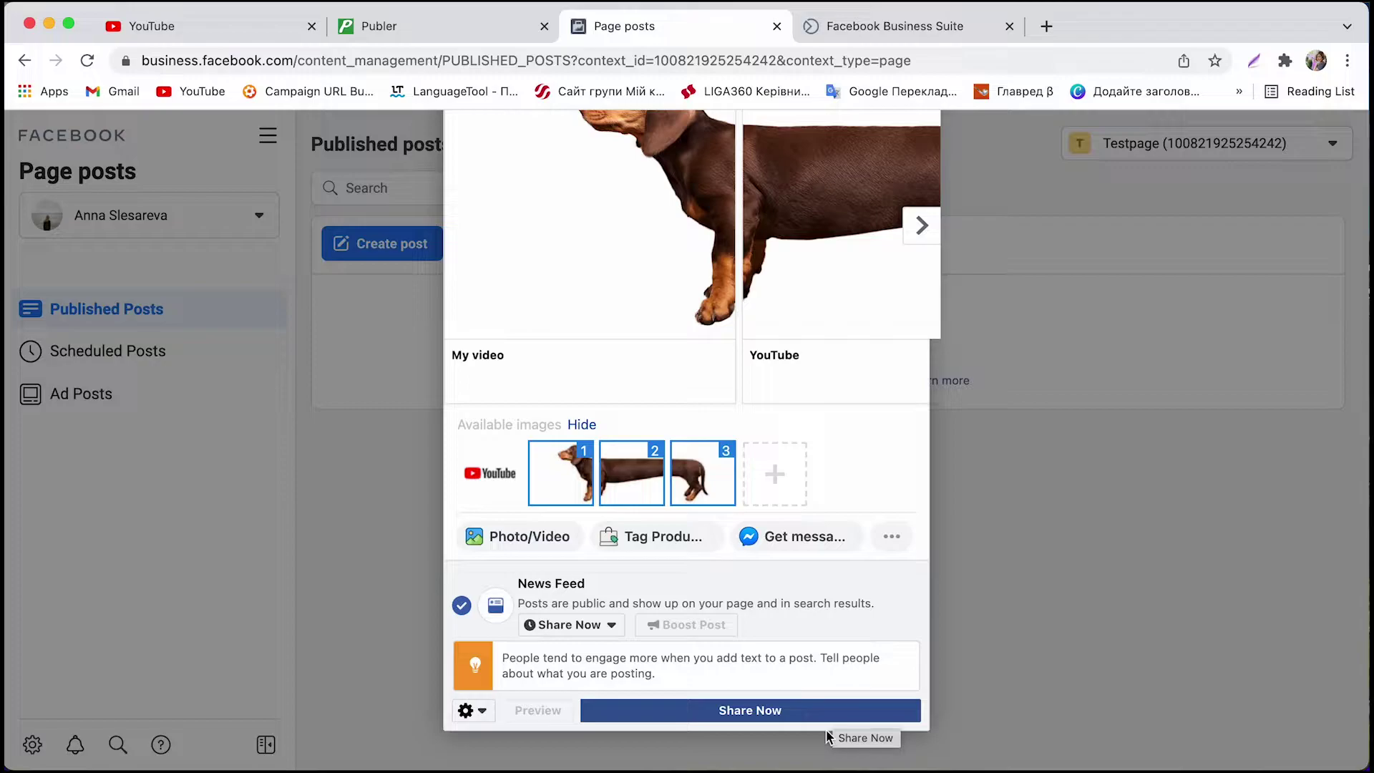
click(824, 719)
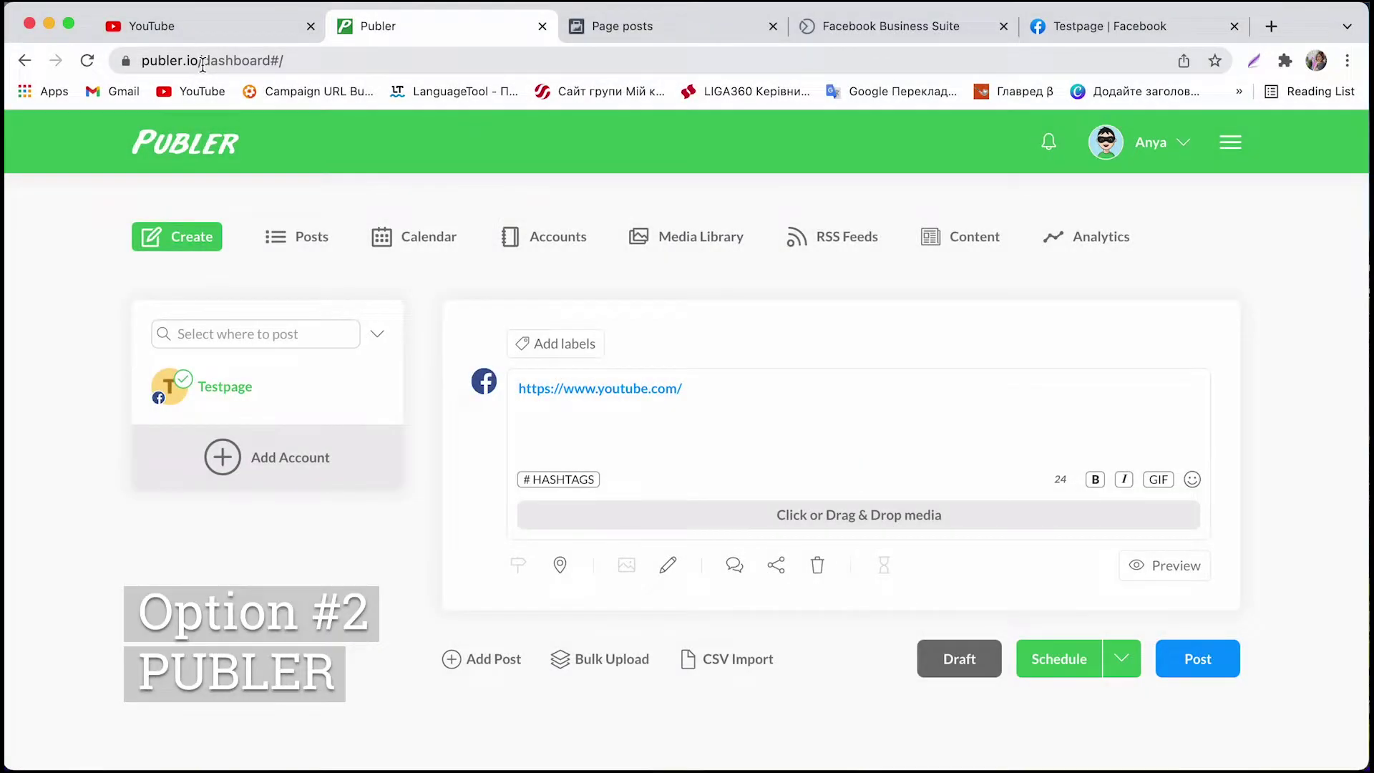
Step: Select the page address to navigate to publer.io/dashboard
drag(203, 65, 123, 60)
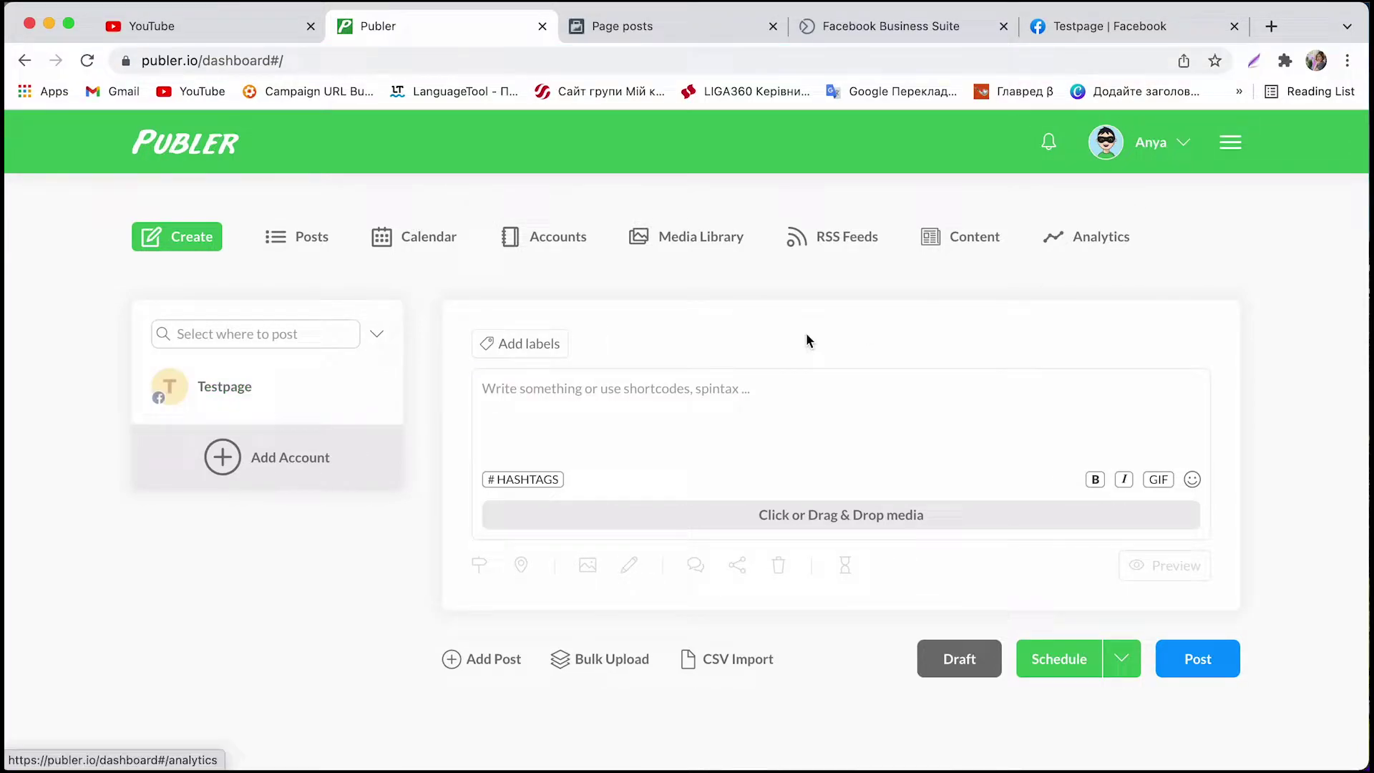
click(222, 403)
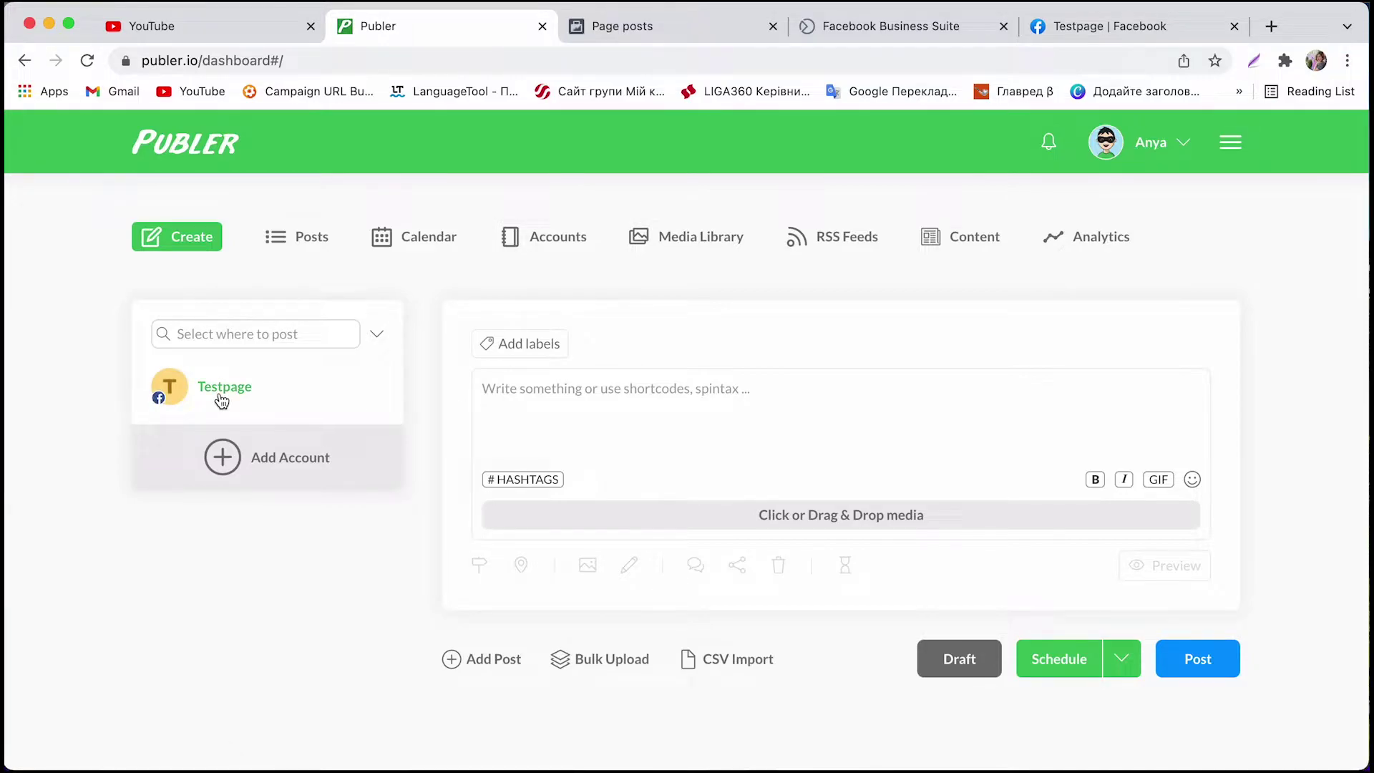
click(284, 465)
click(270, 400)
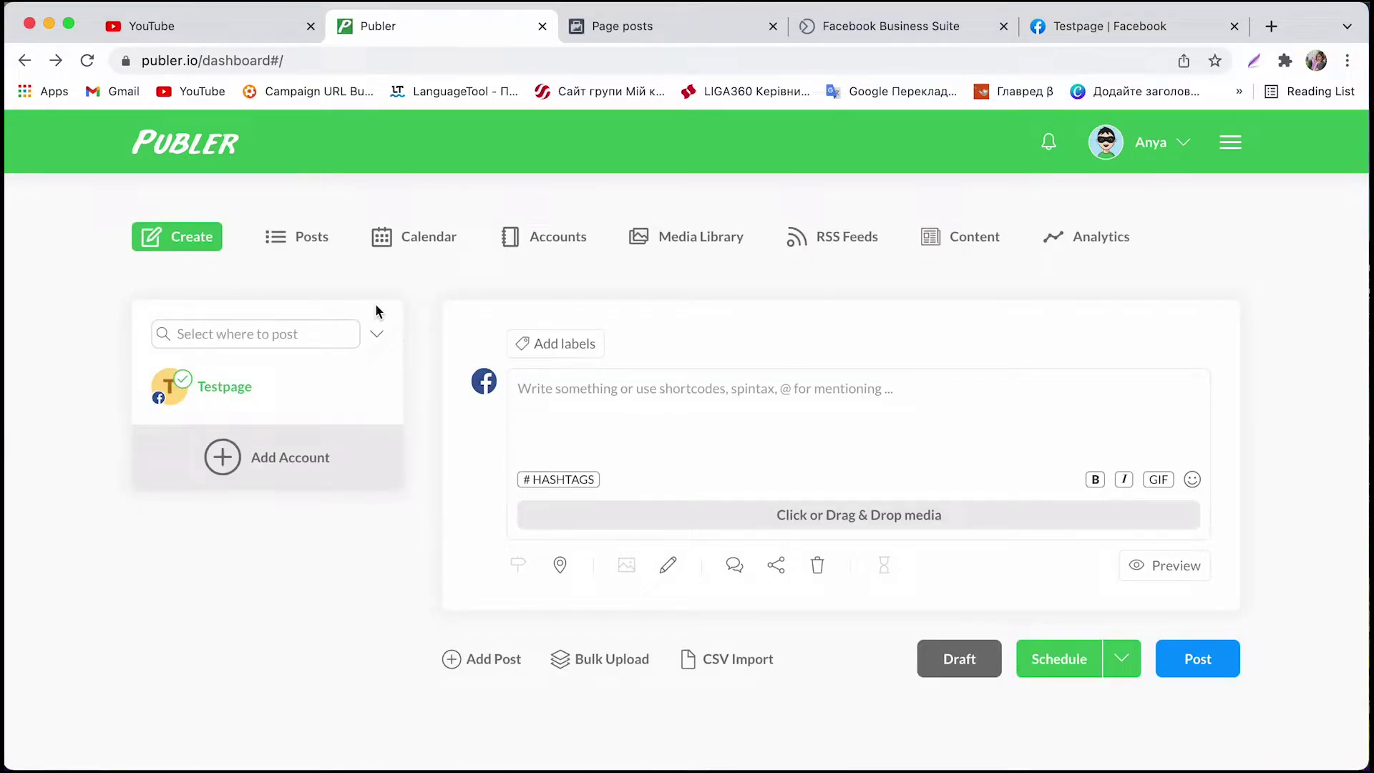
click(228, 389)
text(https://www.youtube.com/)
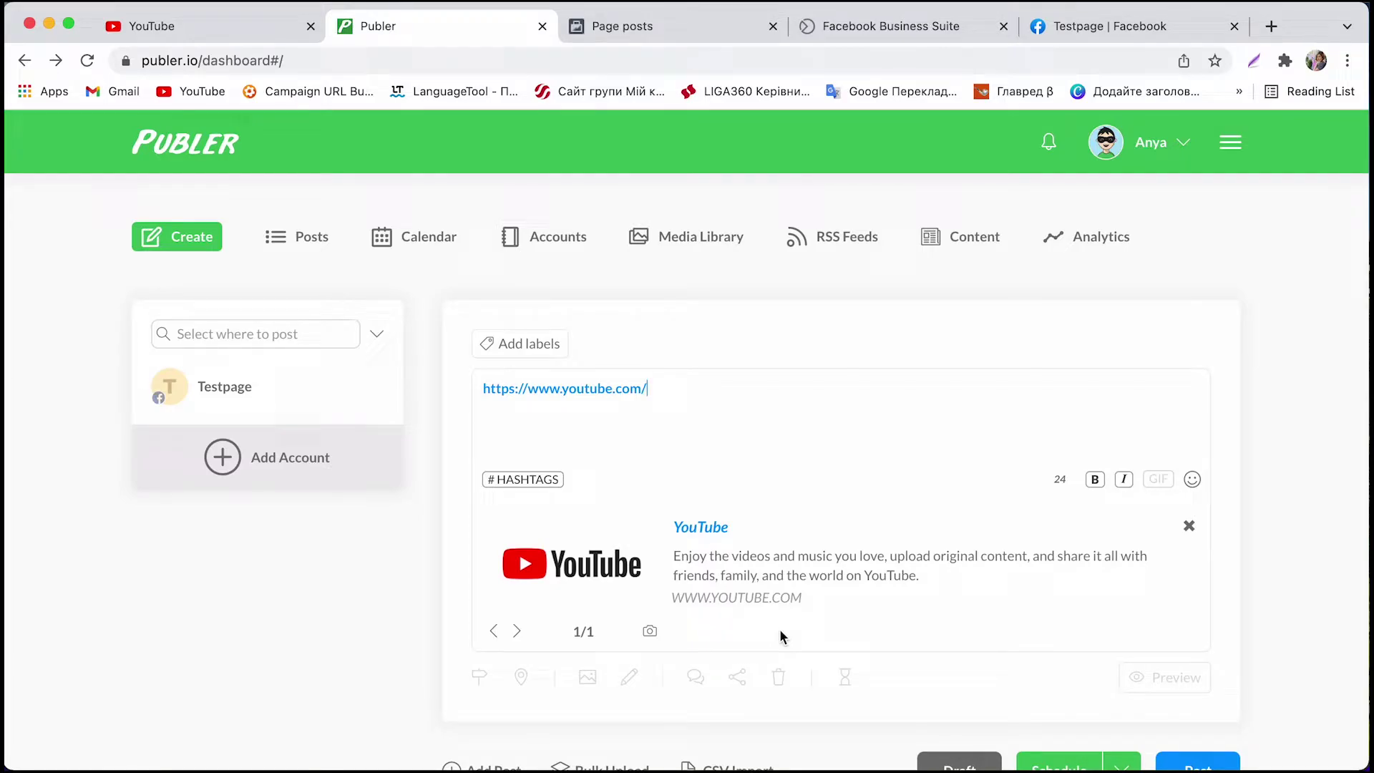
Step: Attach fortutorial_01.png to the YouTube card and re-attach the link as a second card
click(649, 632)
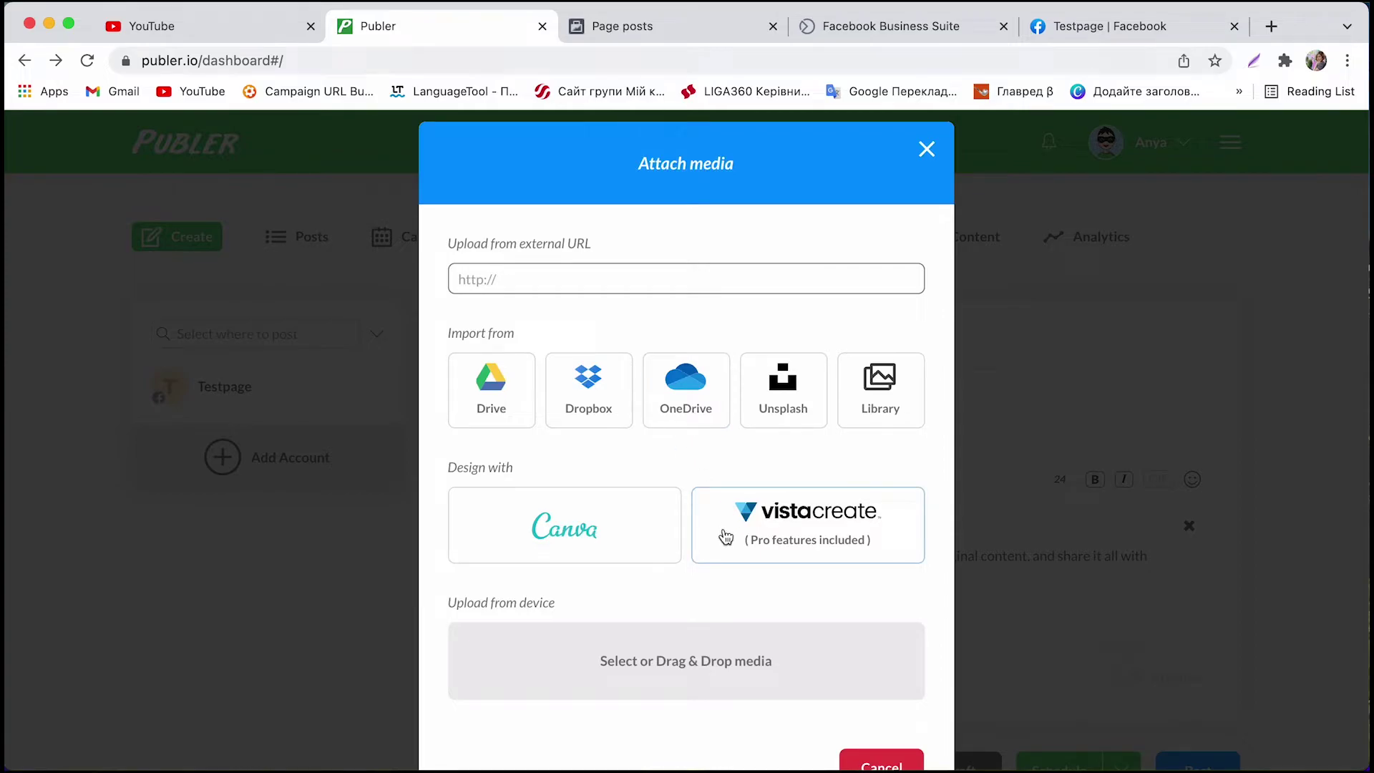
scroll(726, 537, down, 2)
click(711, 614)
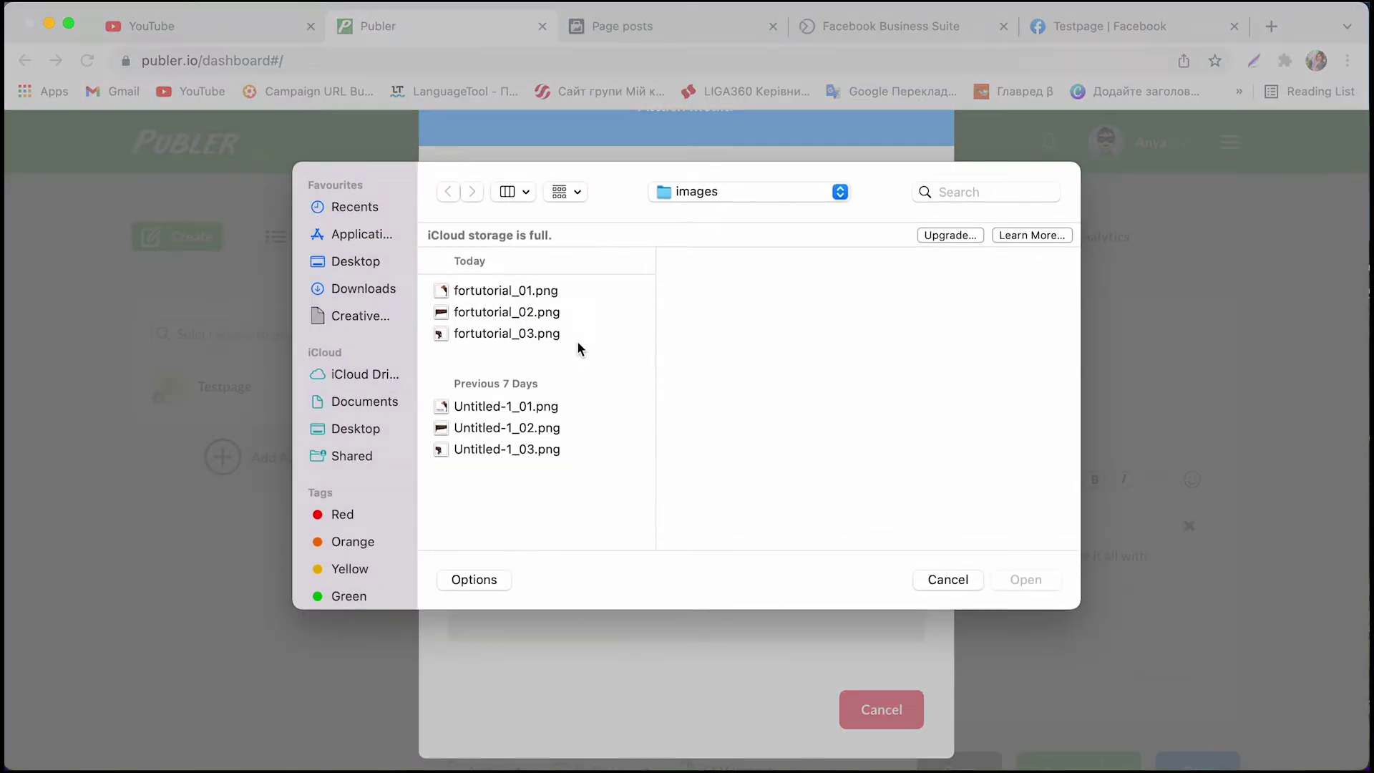
click(552, 290)
click(1037, 579)
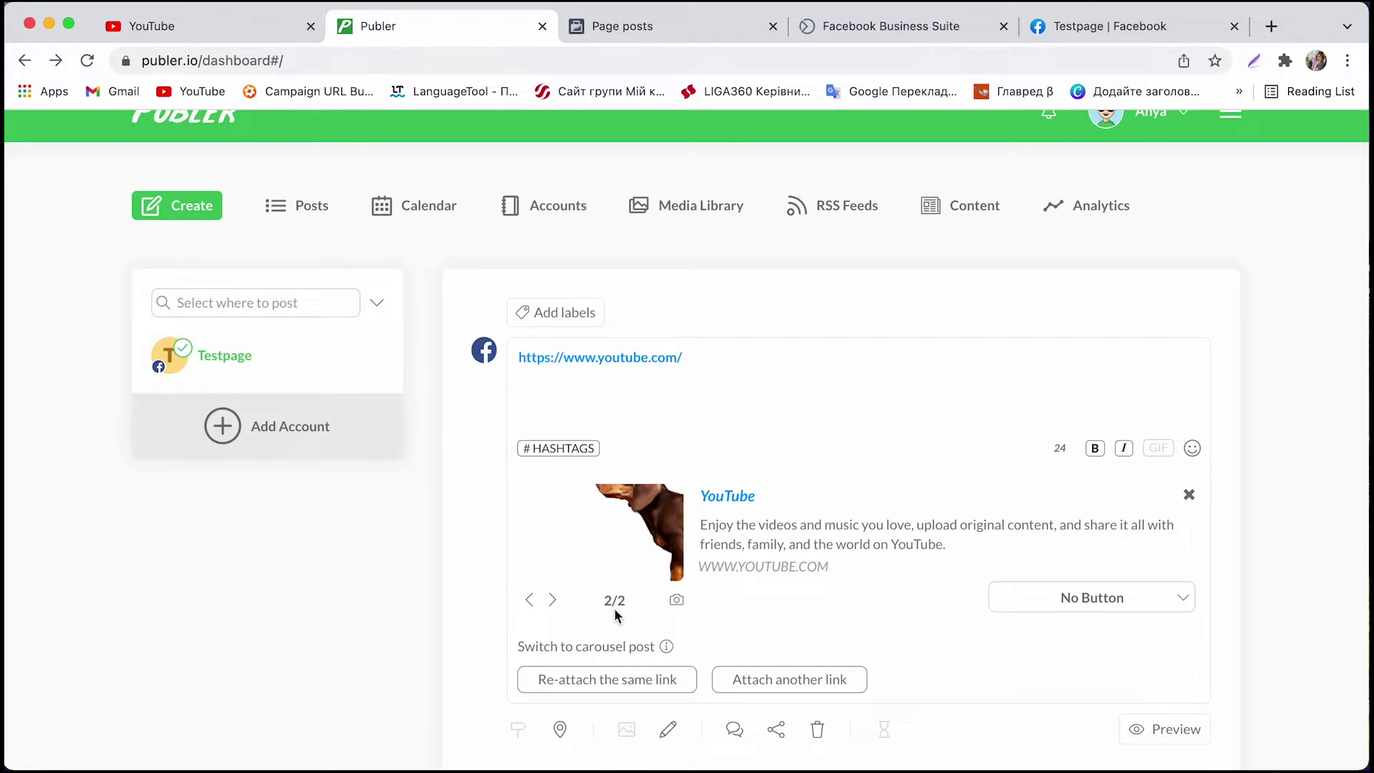
click(665, 681)
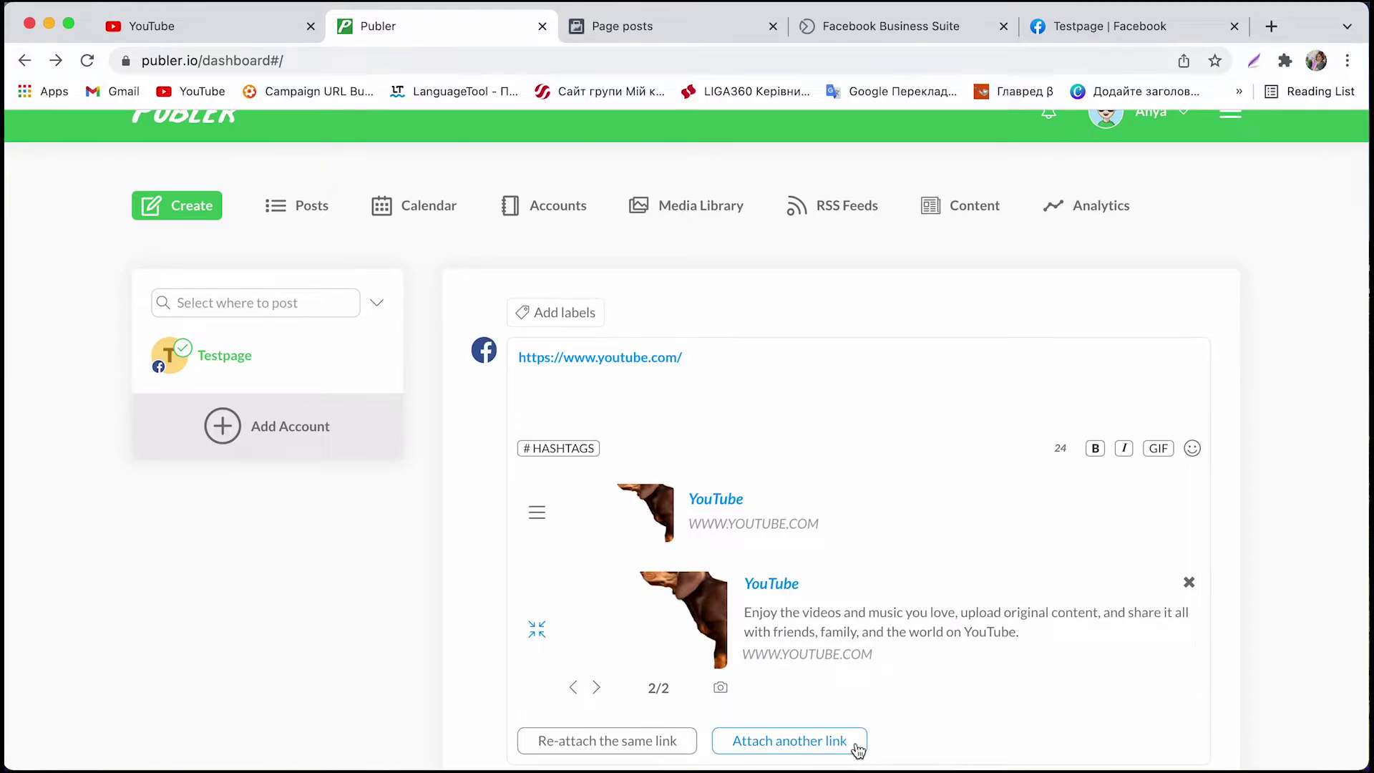
Step: Upload fortutorial_02.png to the second card and re-attach the link for a third
click(721, 687)
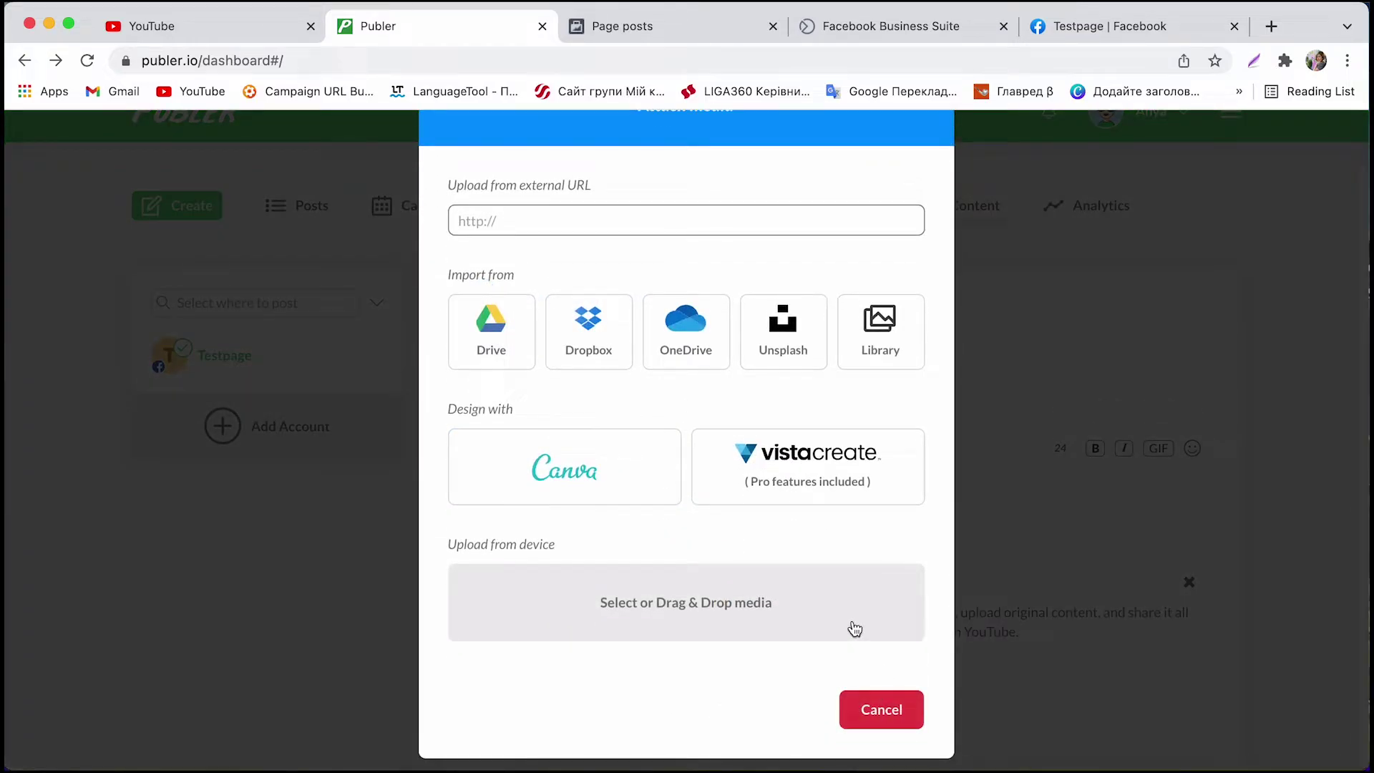
click(774, 611)
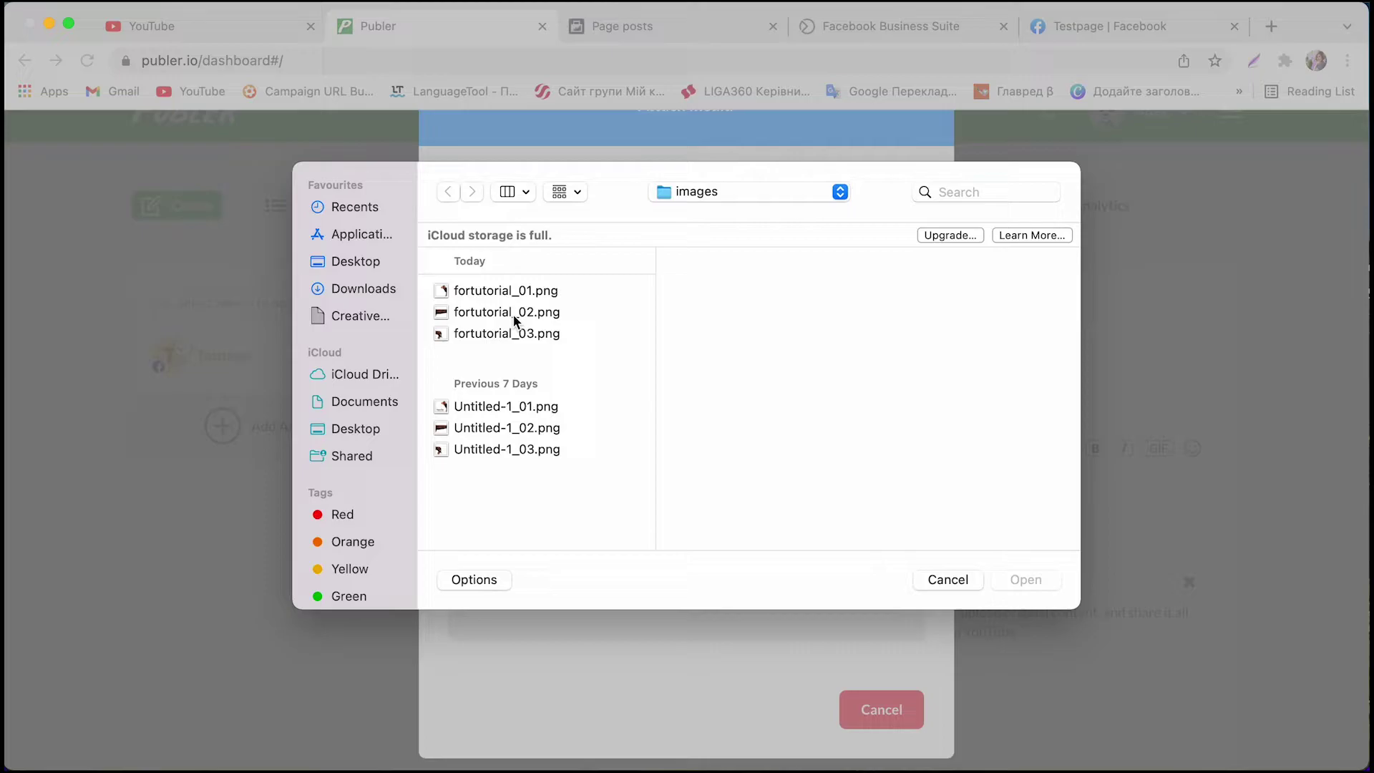
click(512, 313)
click(1018, 583)
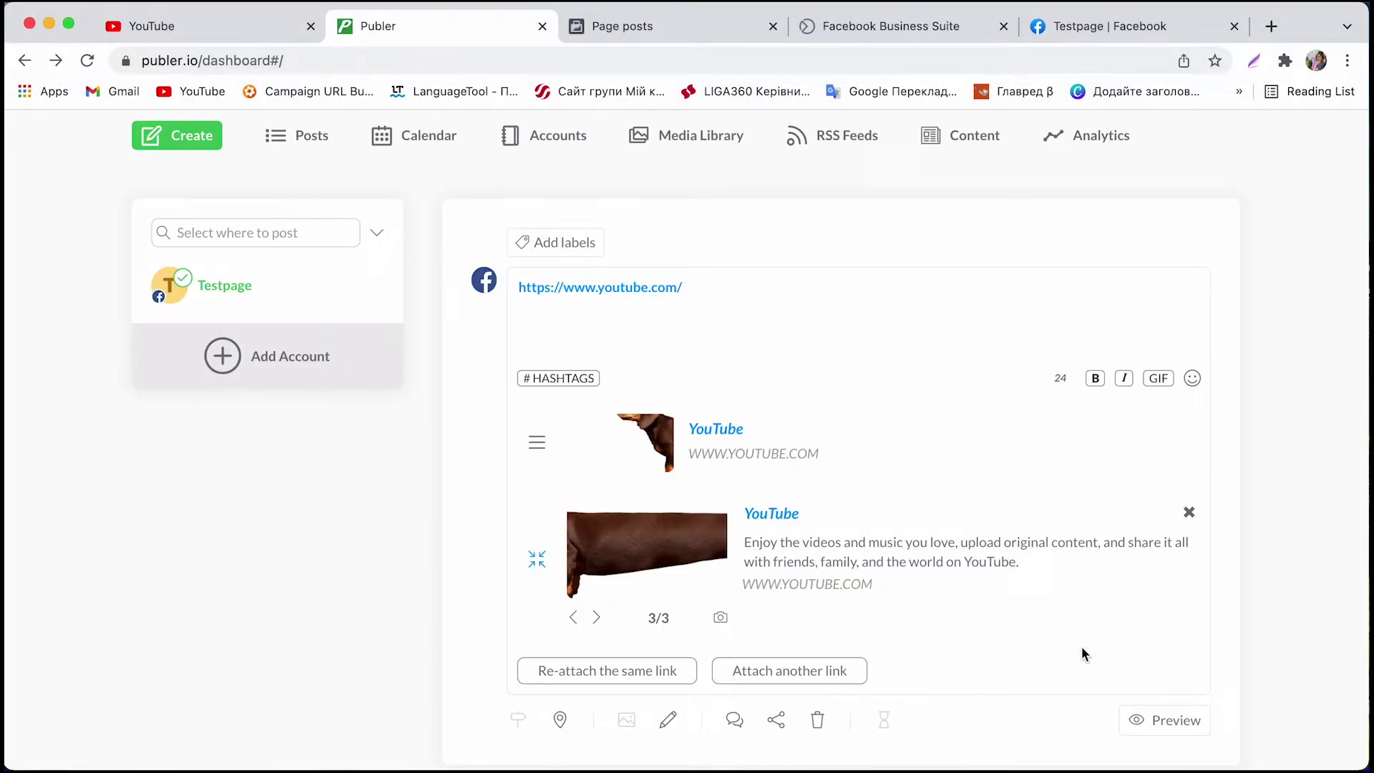
click(612, 673)
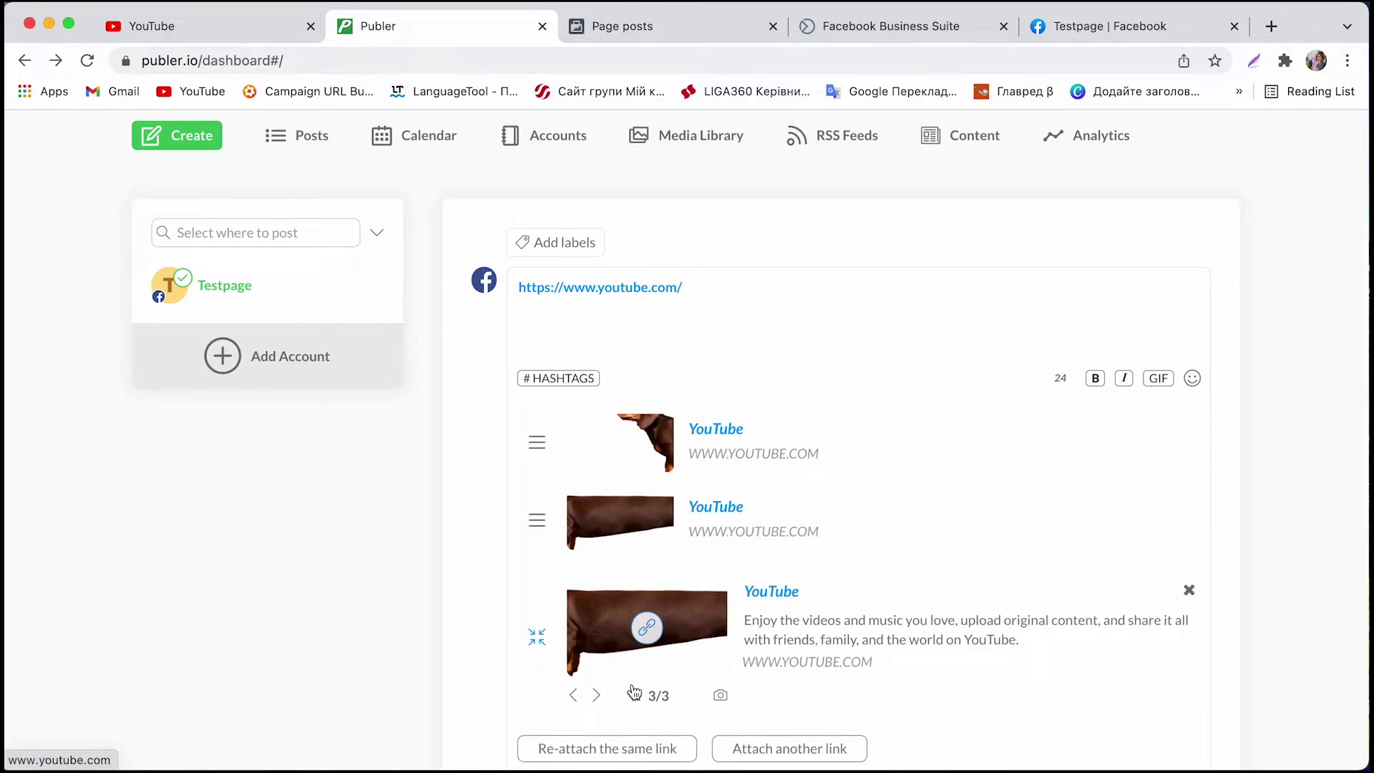
Step: Upload fortutorial_03.png to the third carousel card
click(719, 698)
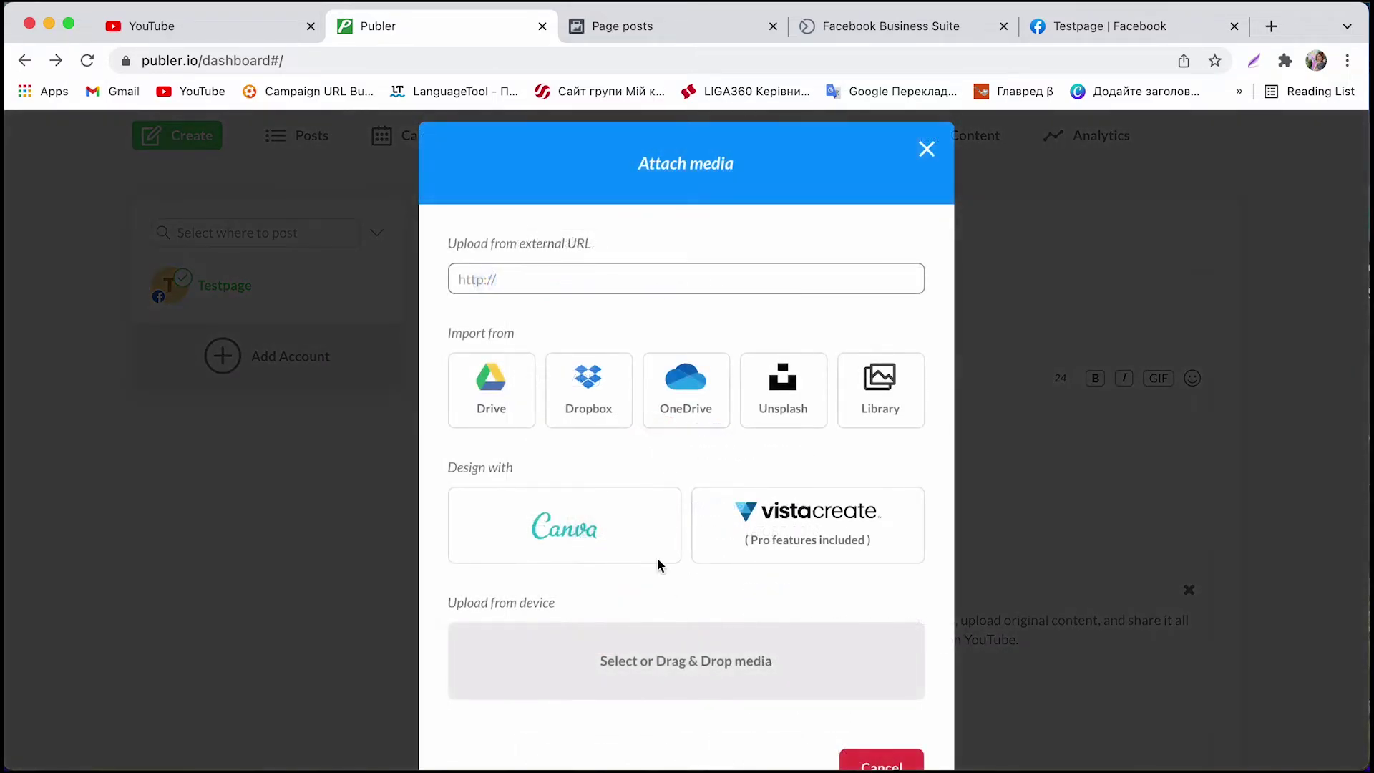
click(791, 667)
click(508, 333)
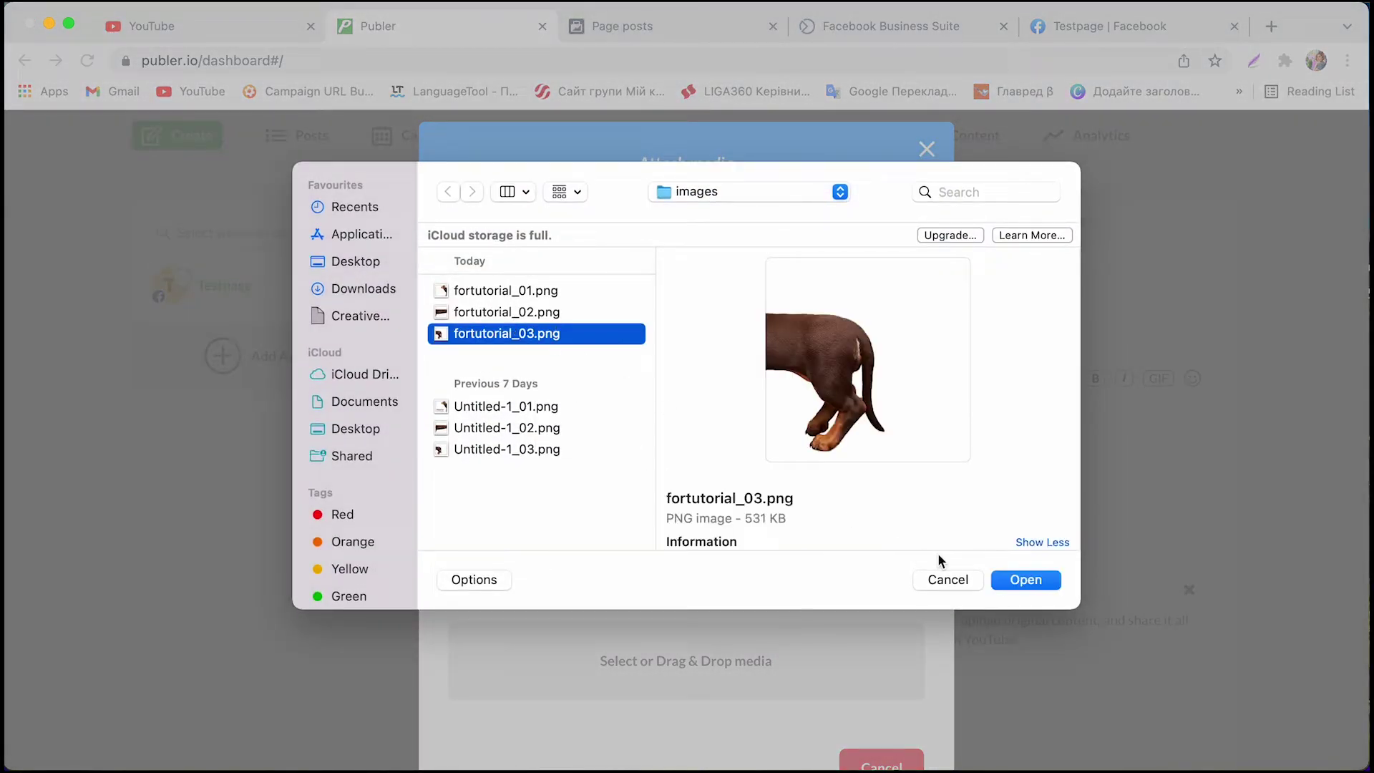
click(1009, 579)
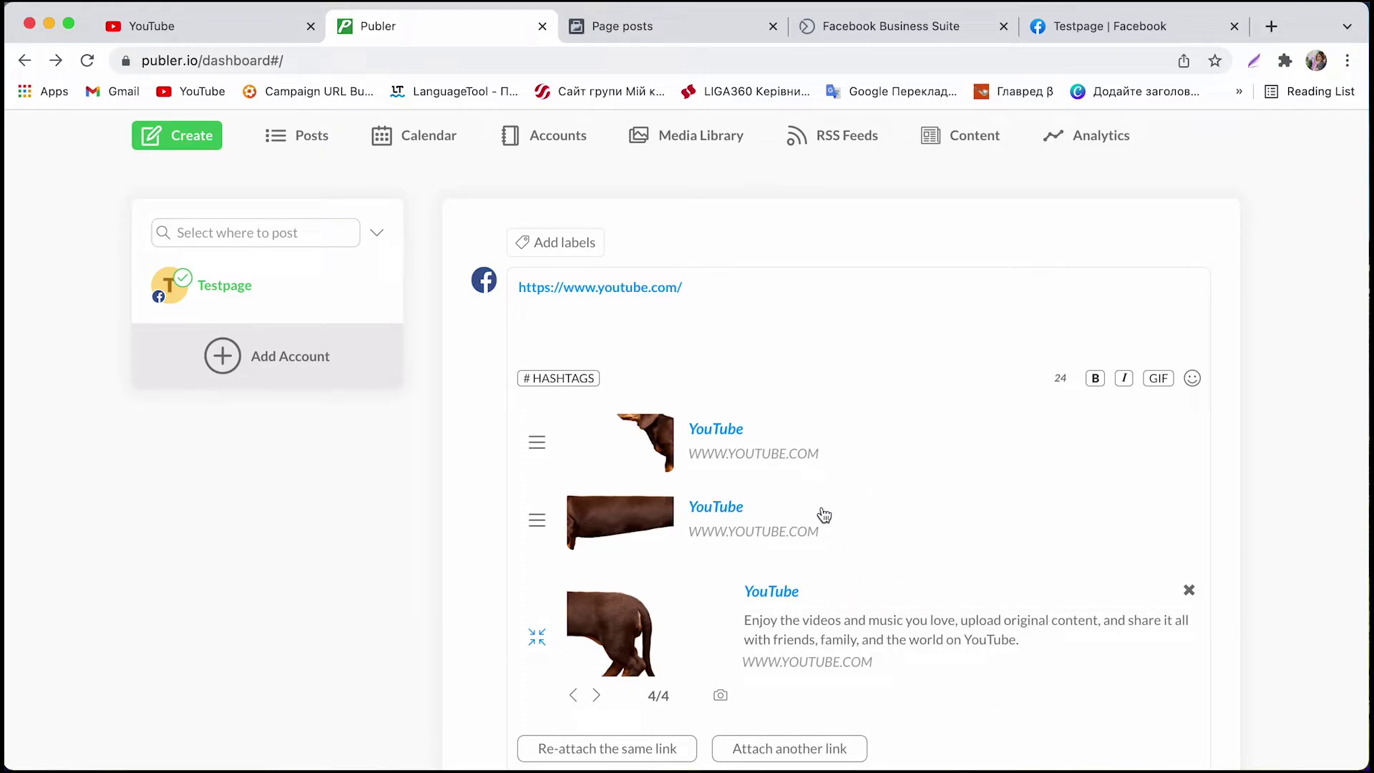
Step: Give the first carousel card the title Slide1 and description description1
click(703, 433)
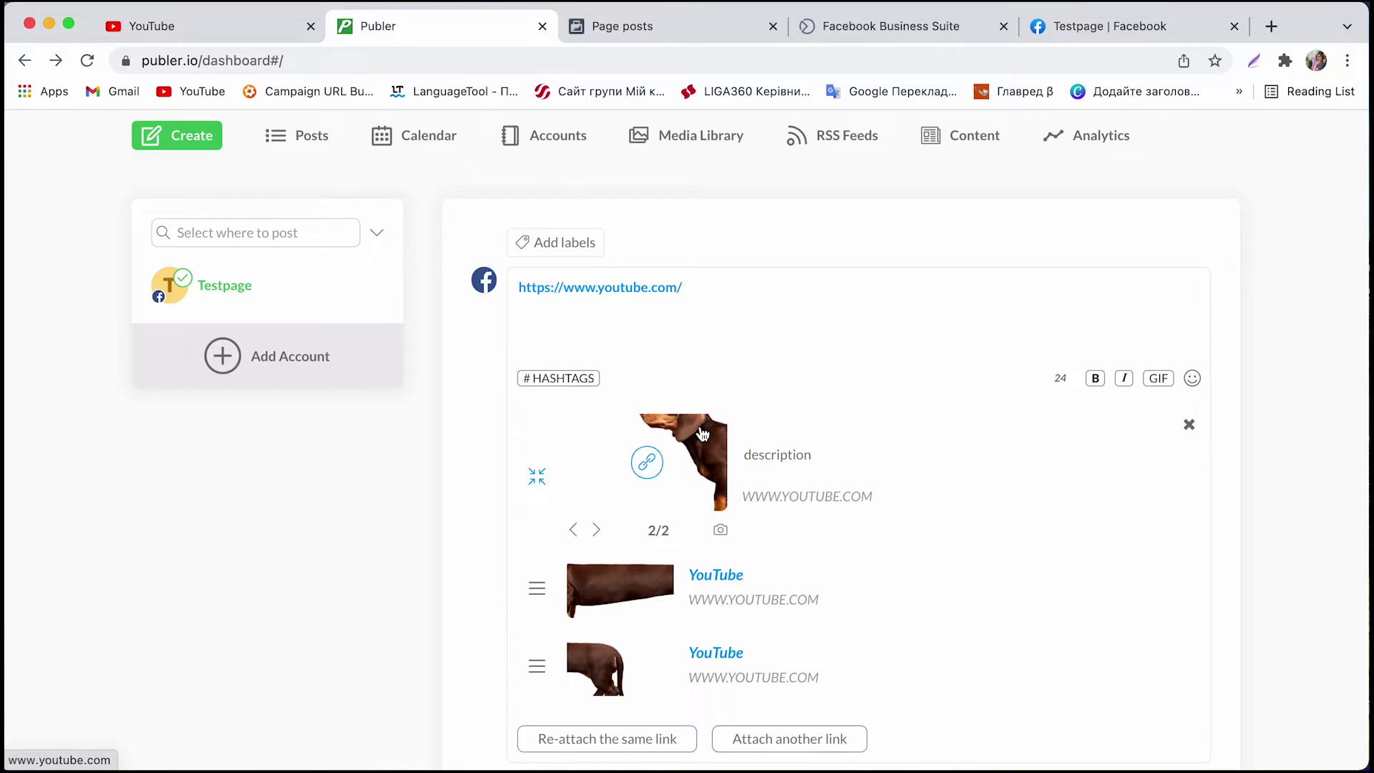
text(Slide1)
click(818, 454)
key(super+a)
text(description)
Step: Replace the YouTube URL in the post text with 'My description'
drag(519, 287, 693, 310)
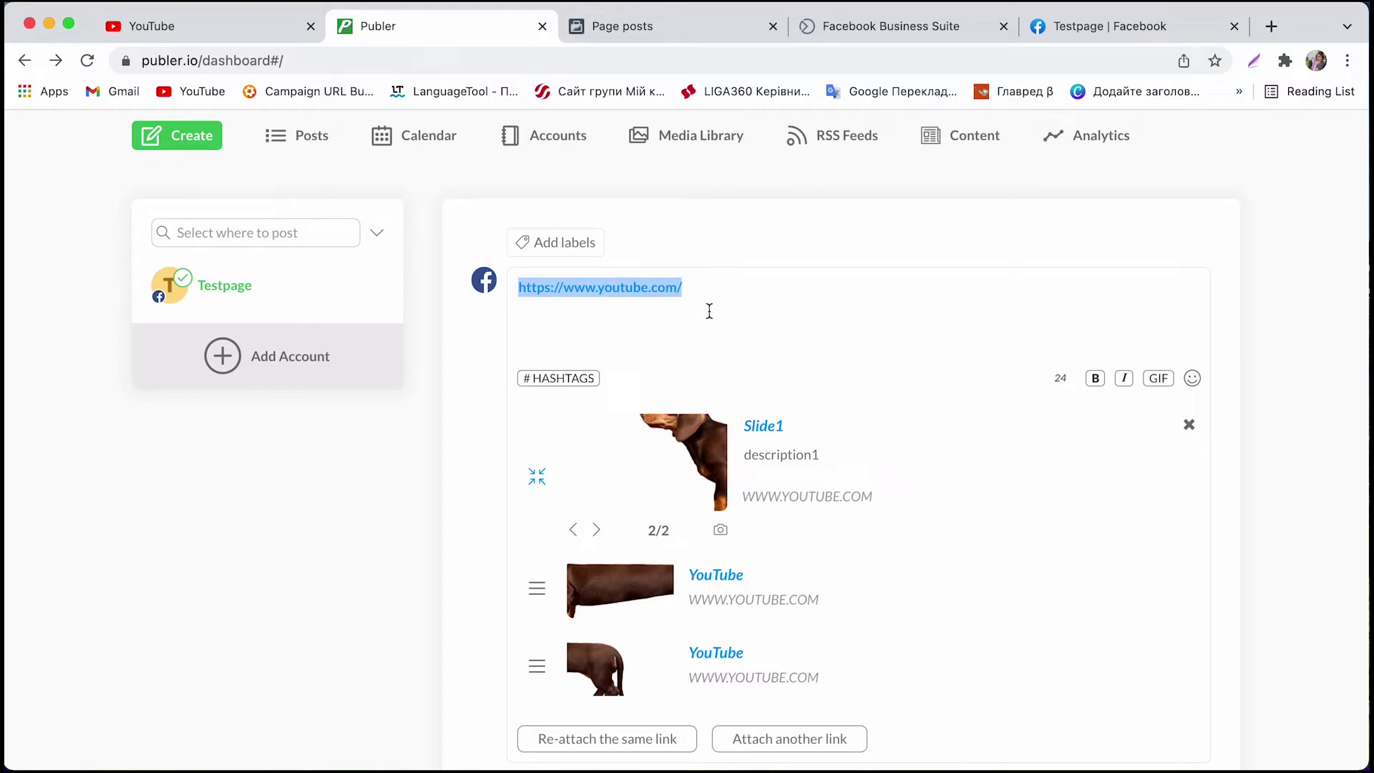
text(My des)
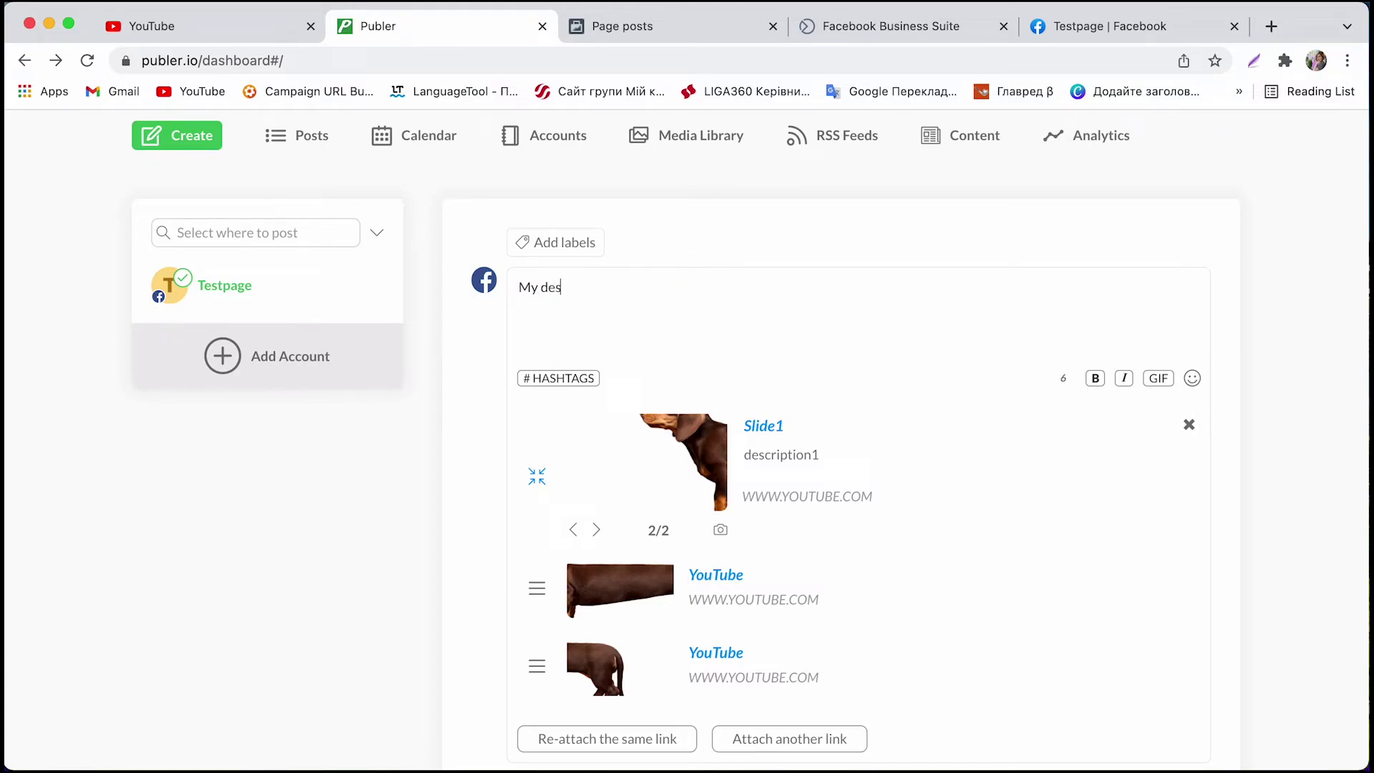
text(cription)
mouse_move(537, 594)
mouse_down()
mouse_move(533, 452)
mouse_move(540, 582)
mouse_up()
Step: Preview all three carousel slides, then post the carousel to Testpage
scroll(553, 628, down, 3)
click(1170, 541)
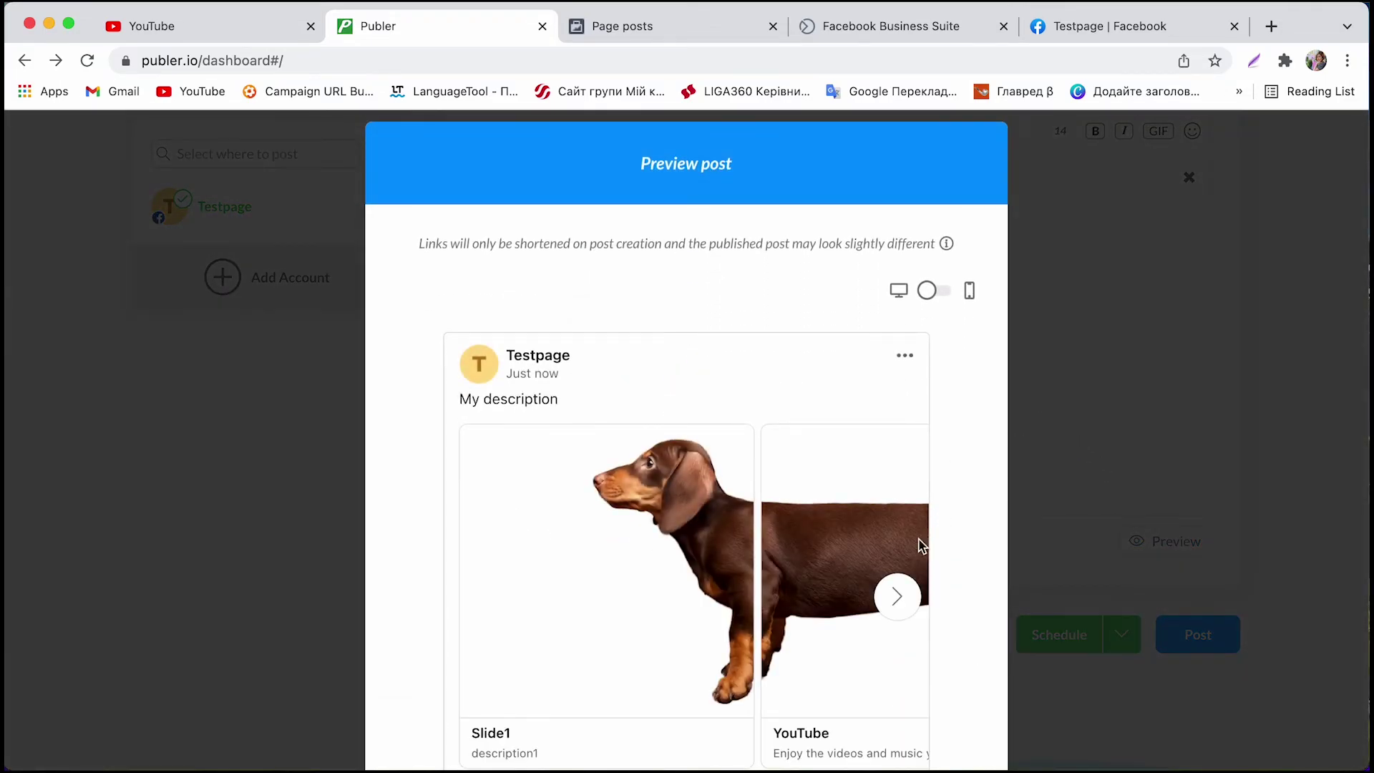
click(897, 596)
click(898, 597)
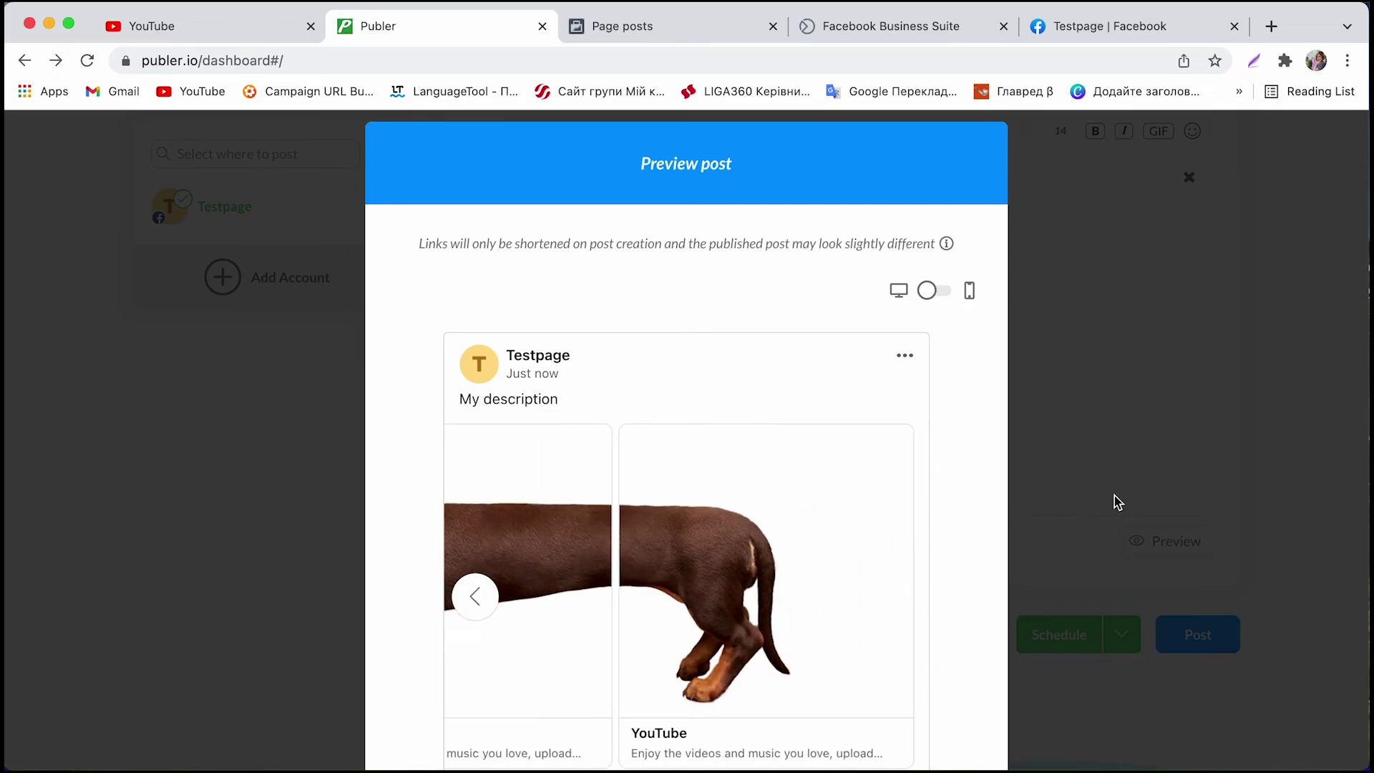
click(1114, 503)
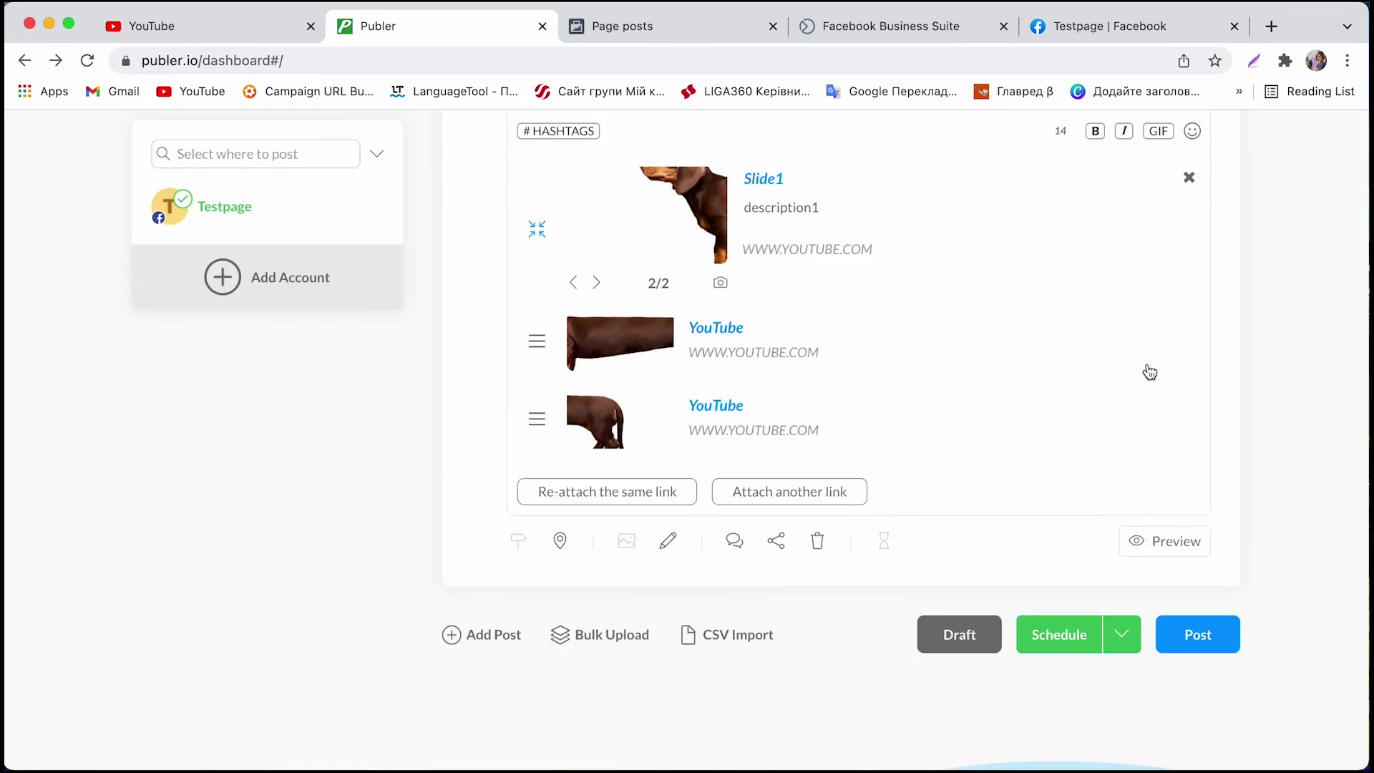
click(1228, 635)
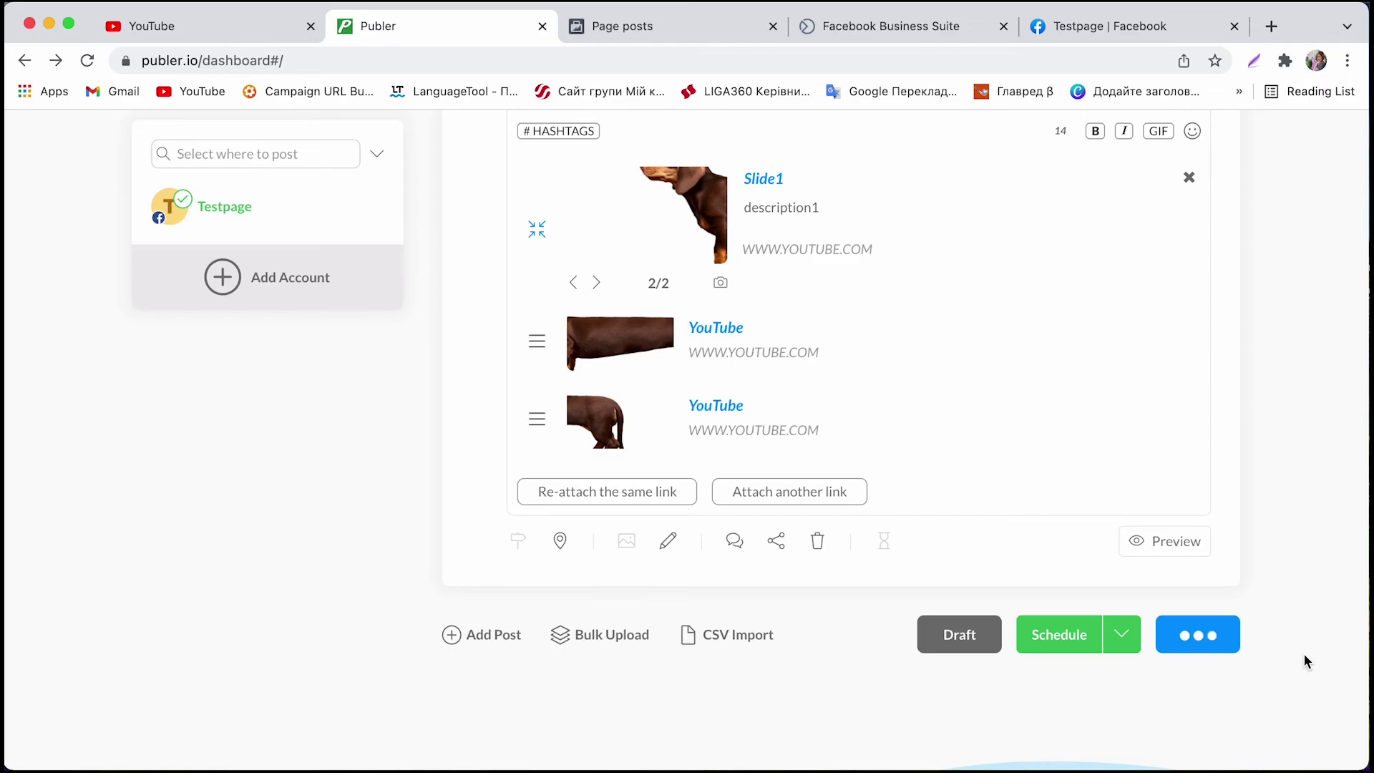